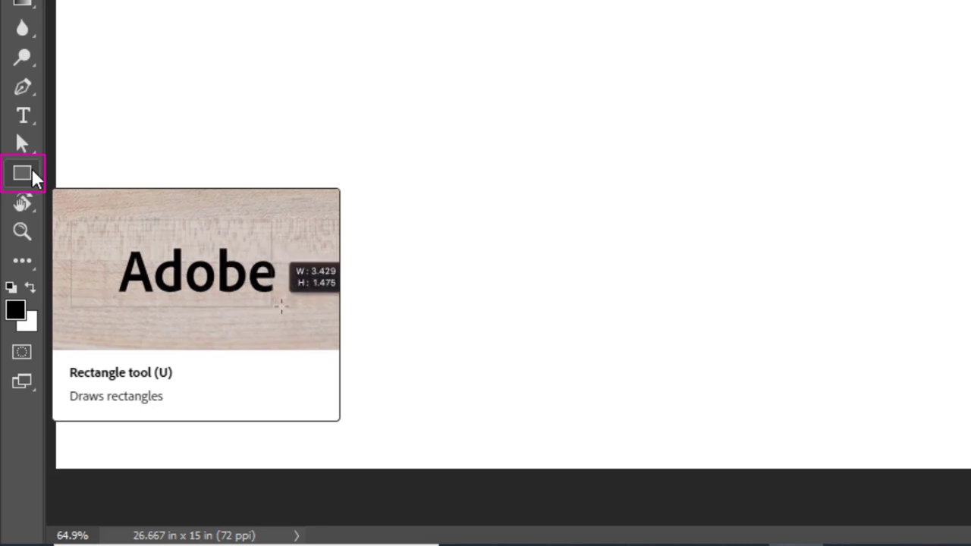
- Draw a black rectangle about 374 × 274 px in the canvas's upper-left area, using the Rectangle tool in Shape mode
right_click(34, 178)
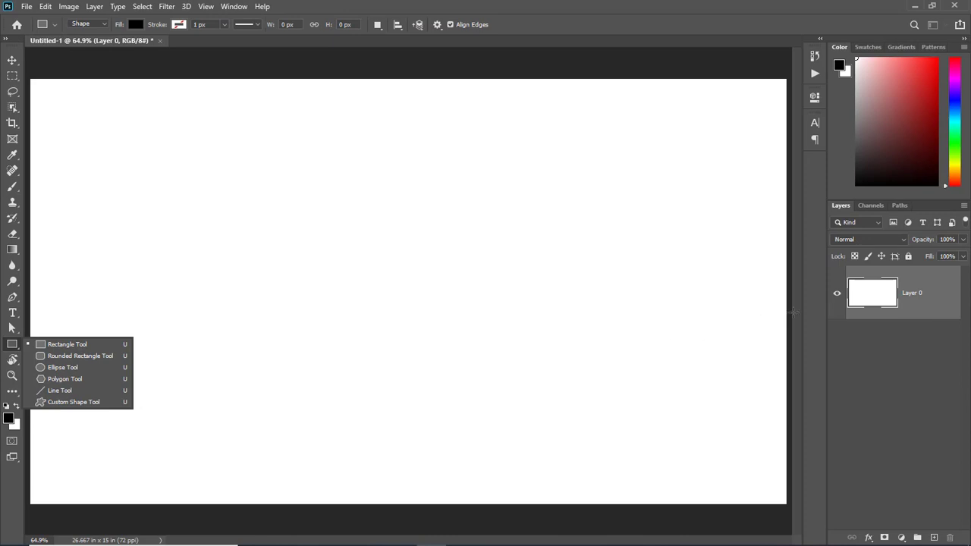
click(810, 318)
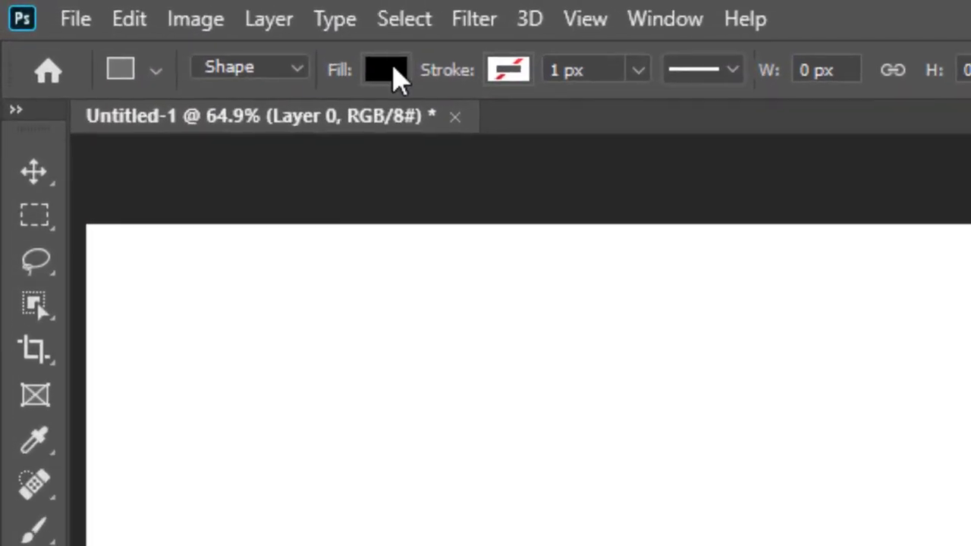
click(301, 74)
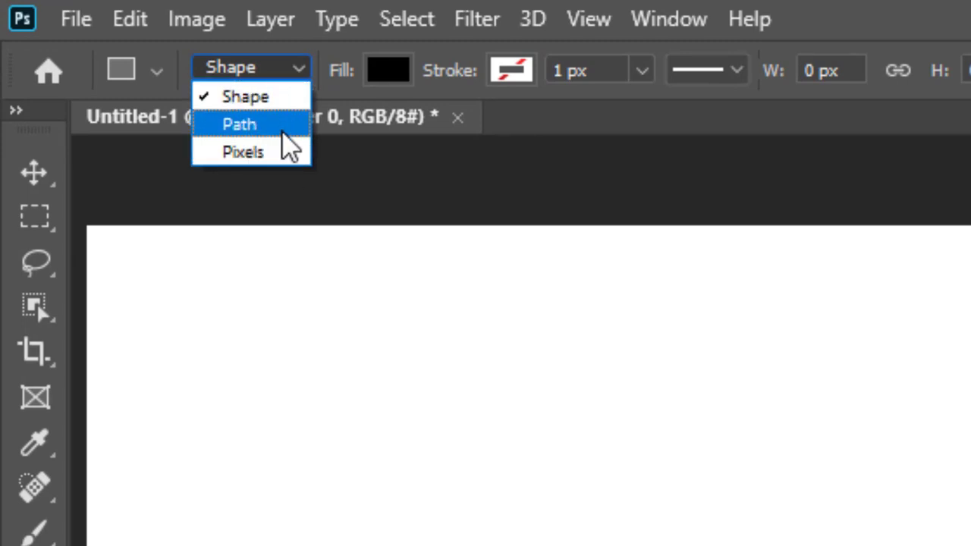
click(288, 102)
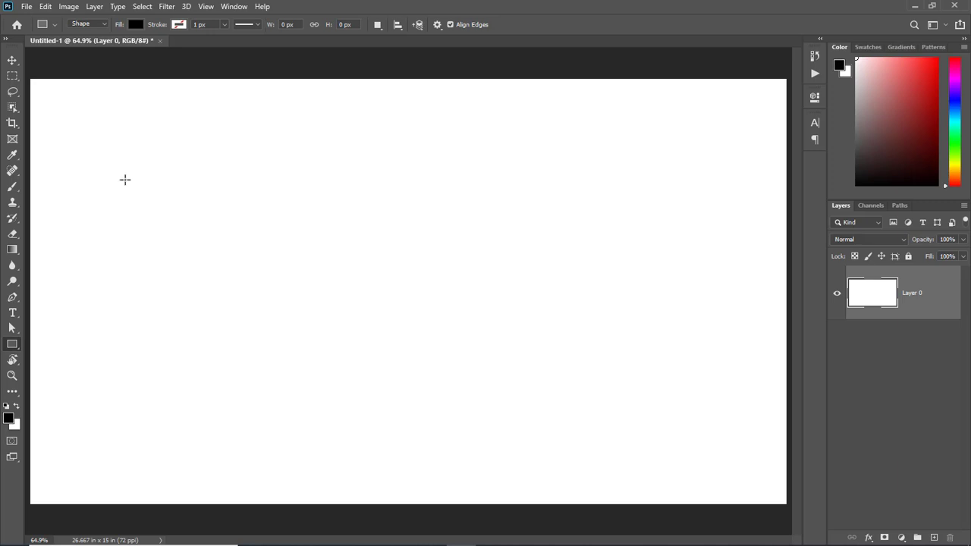
drag(125, 180, 272, 286)
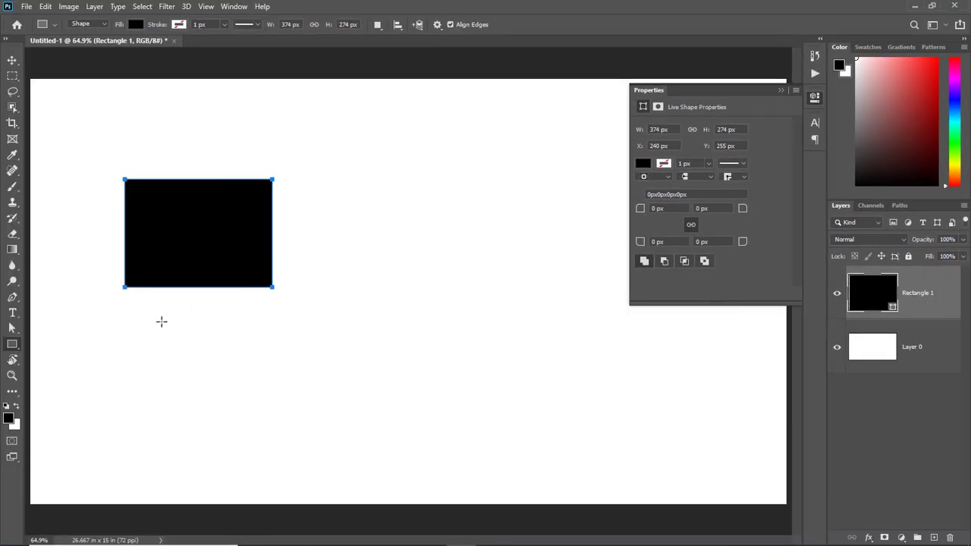
- Draw a black ellipse about 374 × 276 px near the canvas centre, to the right of the rectangle
right_click(13, 346)
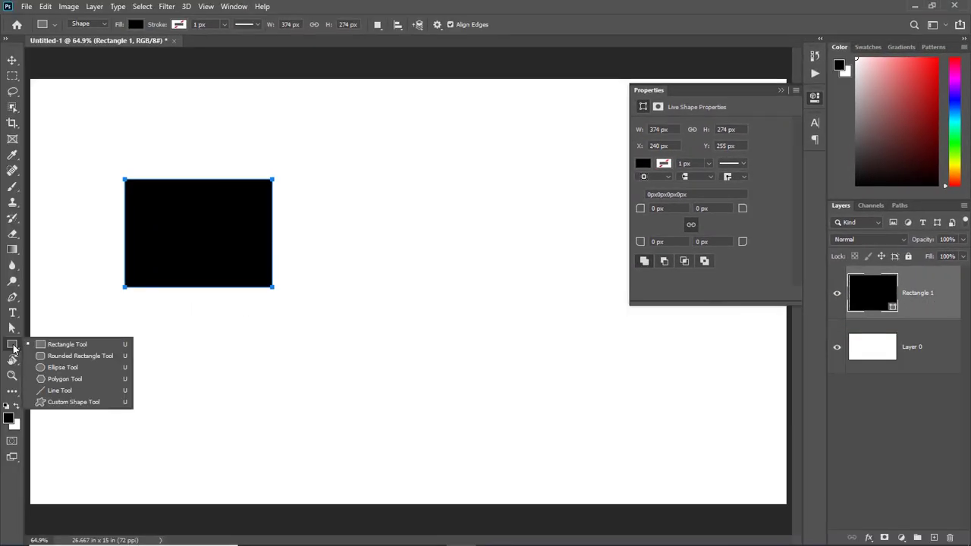
click(62, 370)
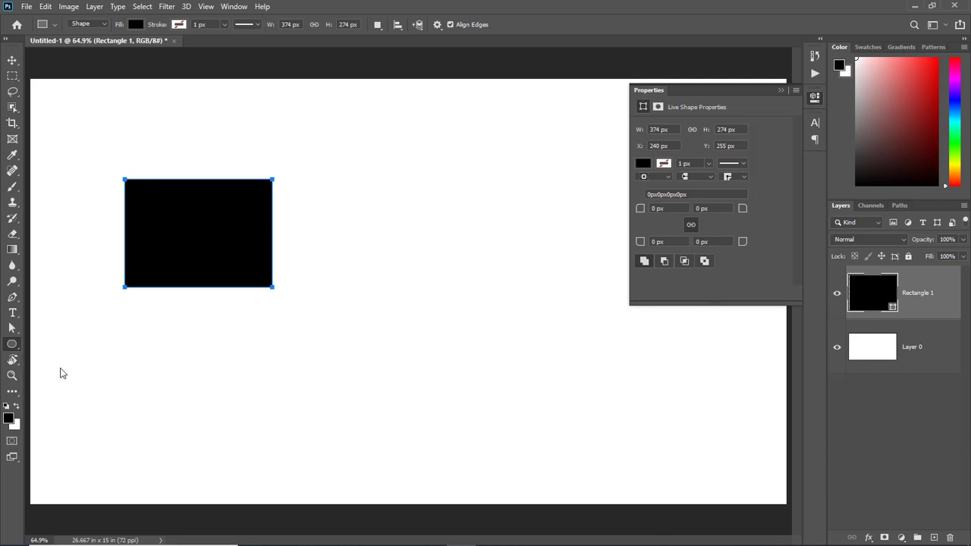
mouse_move(383, 241)
mouse_down()
mouse_move(422, 289)
mouse_move(530, 348)
mouse_up()
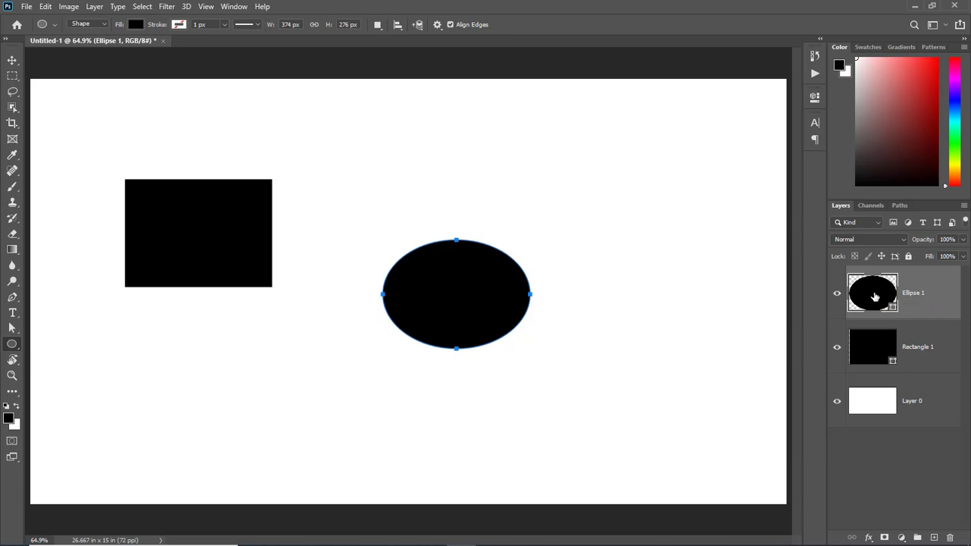
- Try no fill, solid yellow, a black-and-white gradient and a pattern as the ellipse's fill
double_click(874, 297)
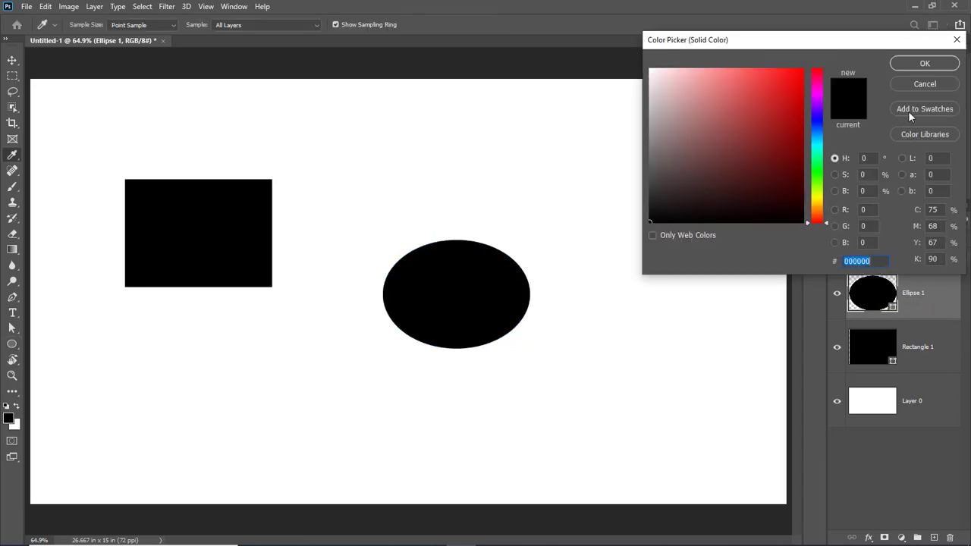
click(928, 66)
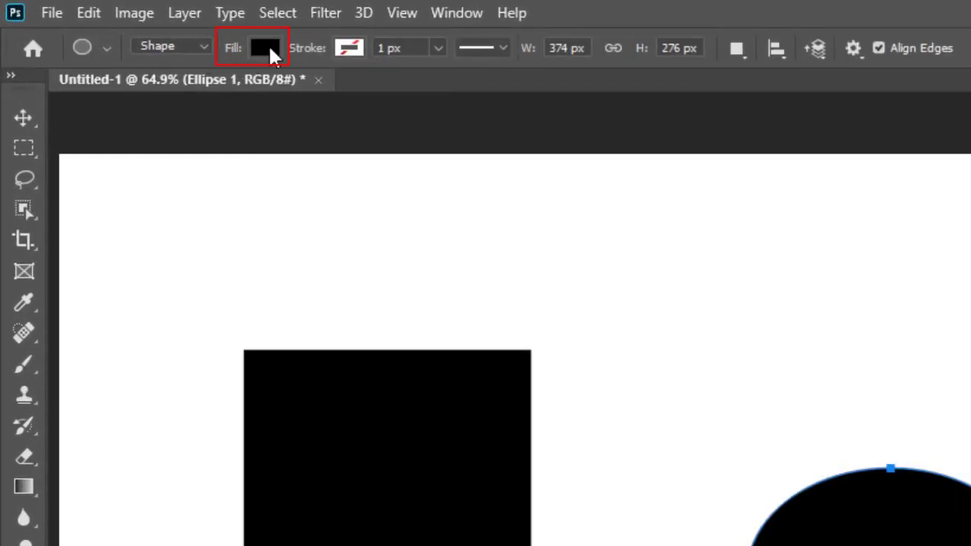
click(269, 48)
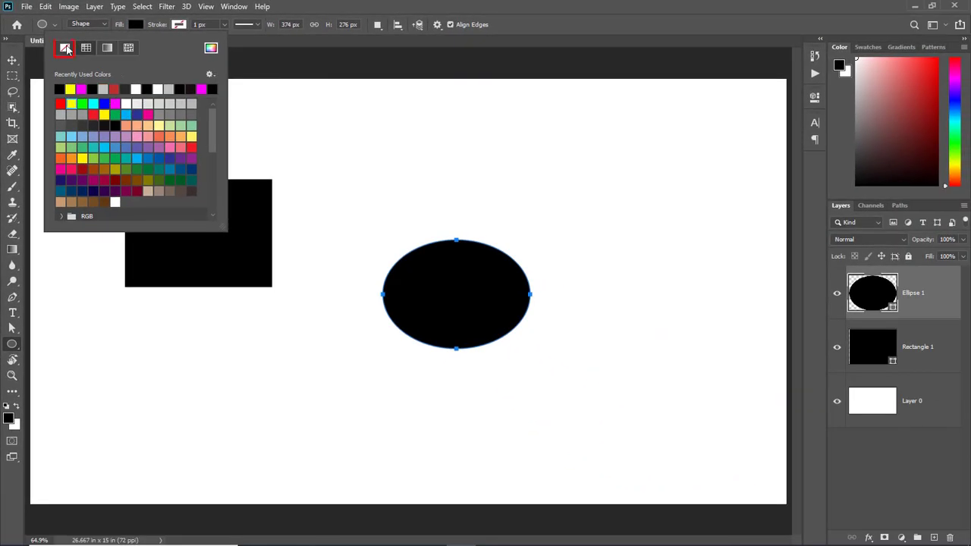
click(66, 50)
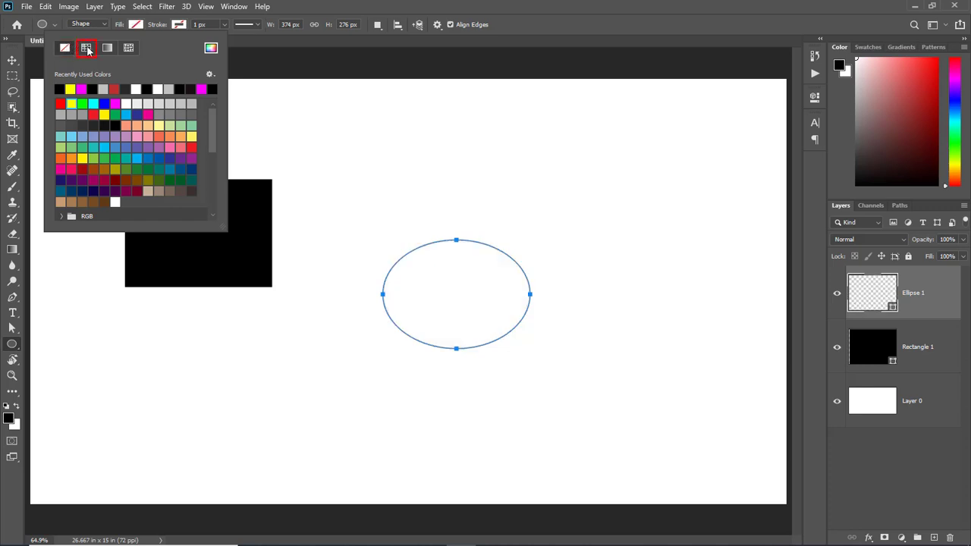
click(87, 49)
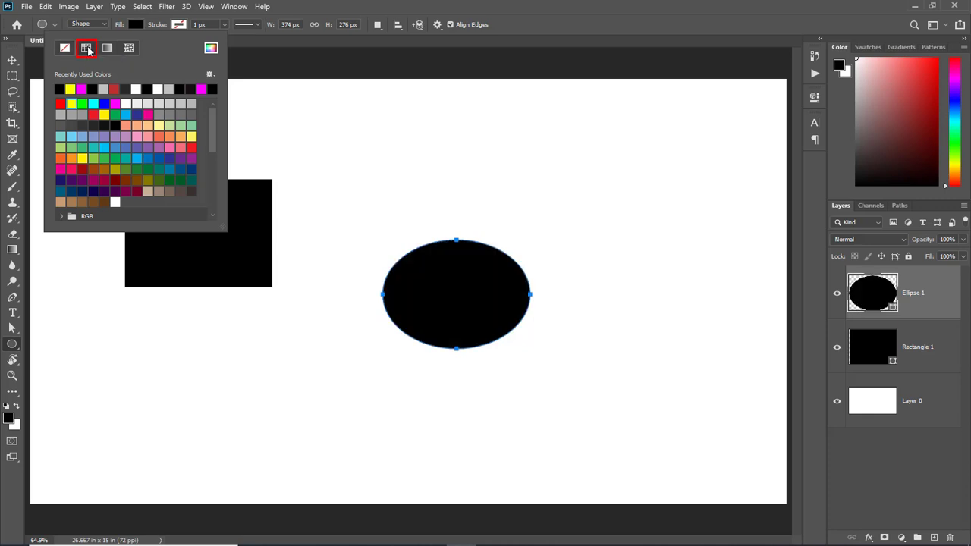
click(70, 89)
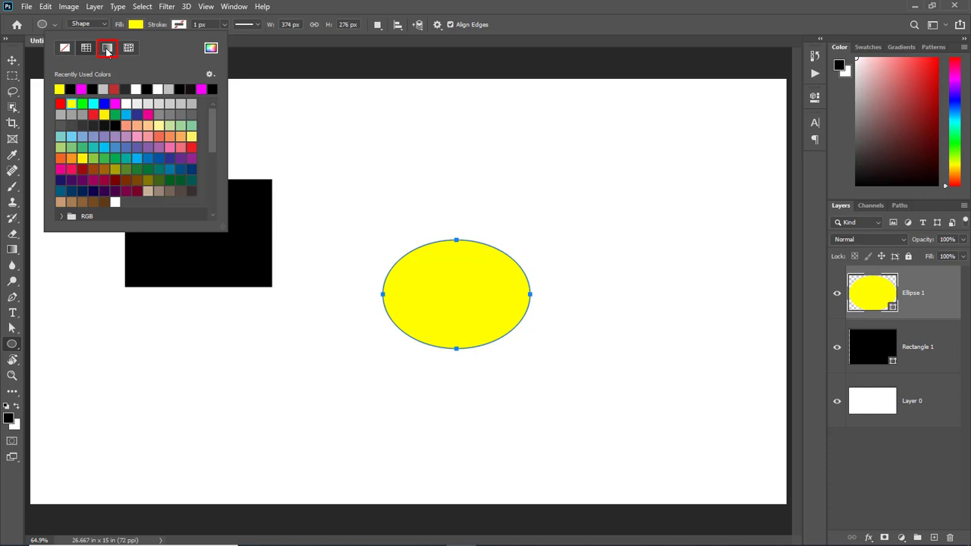
click(107, 50)
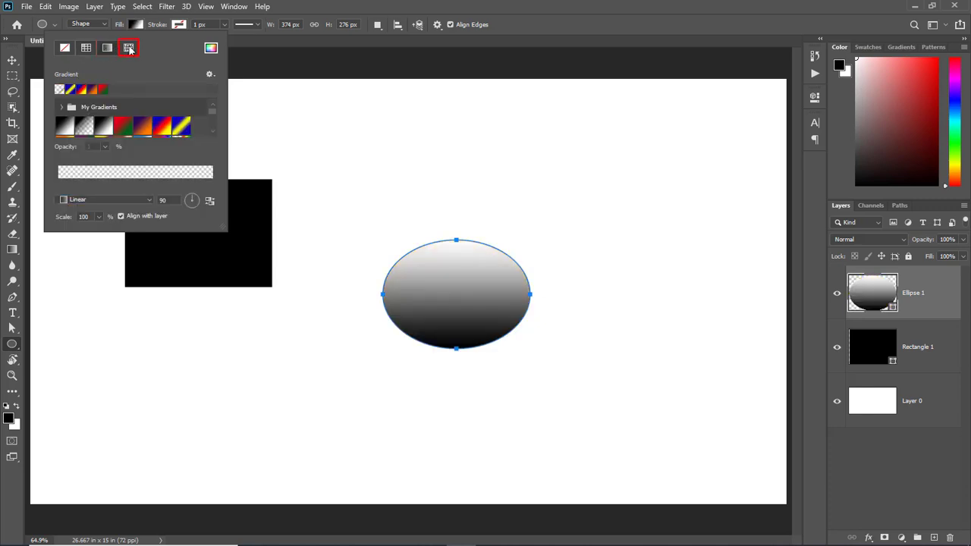
click(130, 50)
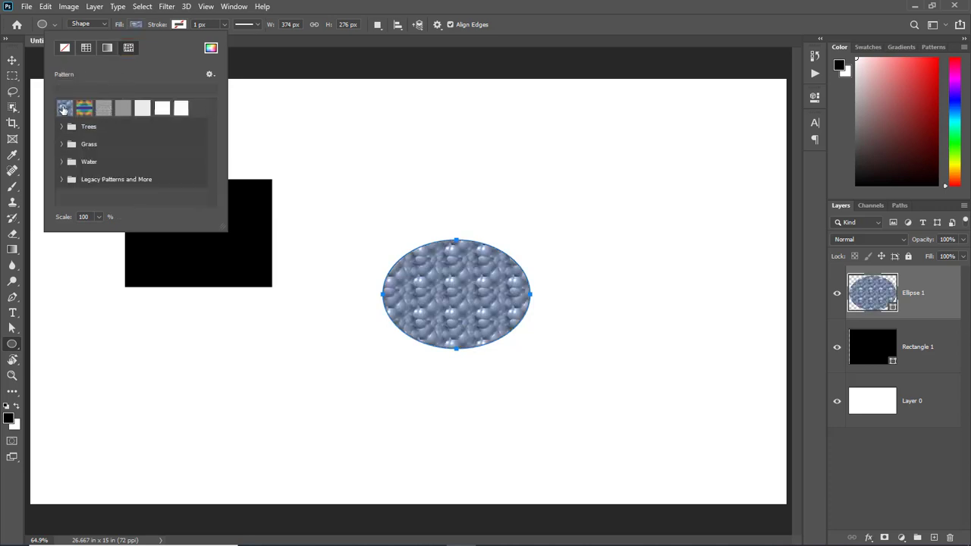
- Set the ellipse's fill to the custom yellow f0fd59
click(211, 47)
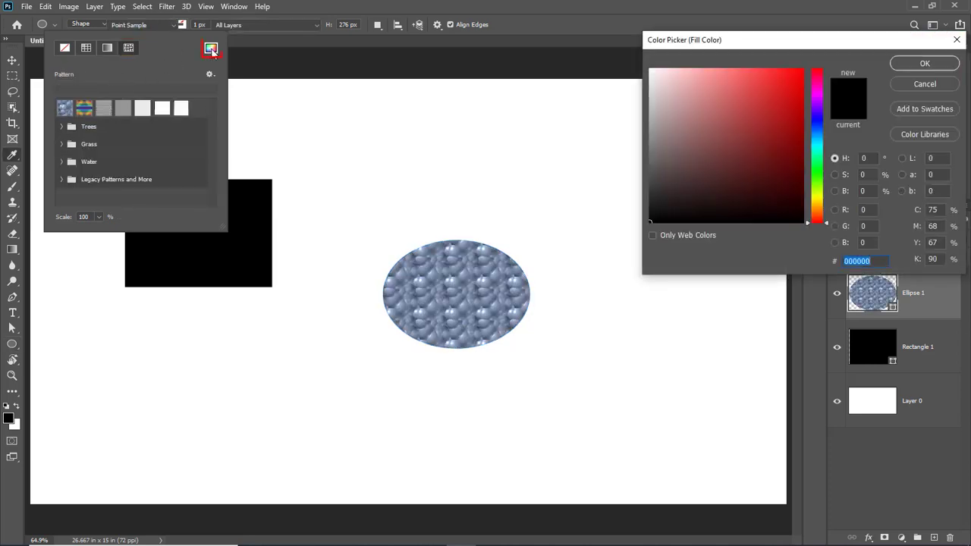
click(820, 197)
click(748, 71)
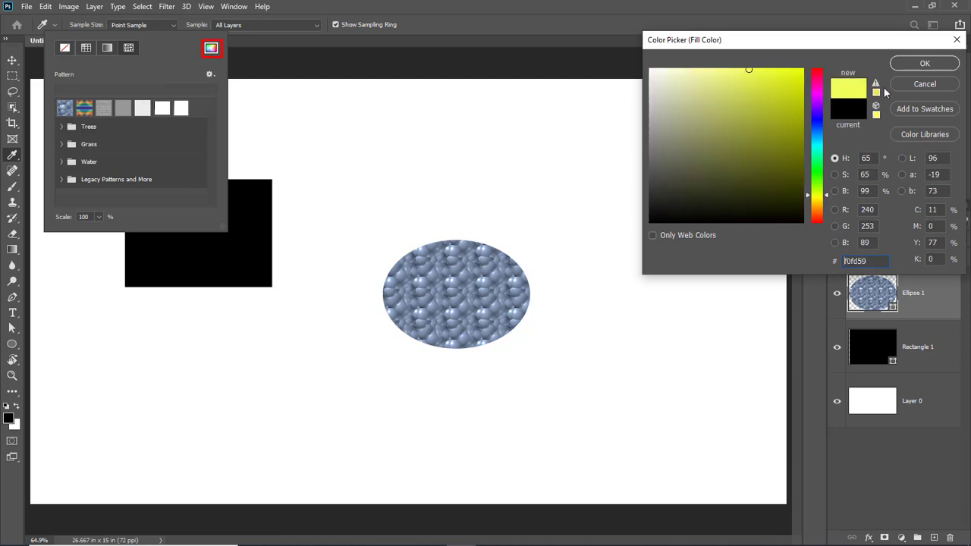
click(924, 63)
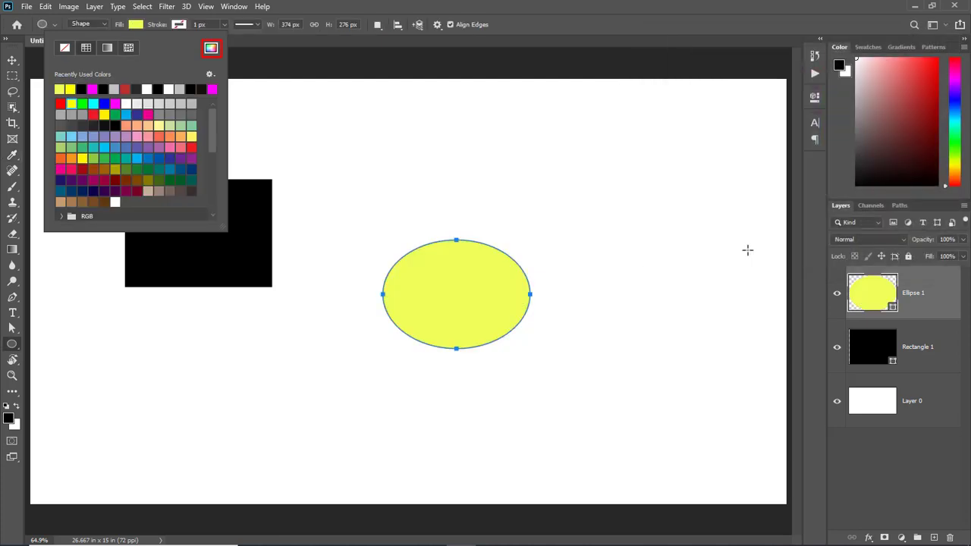
click(138, 25)
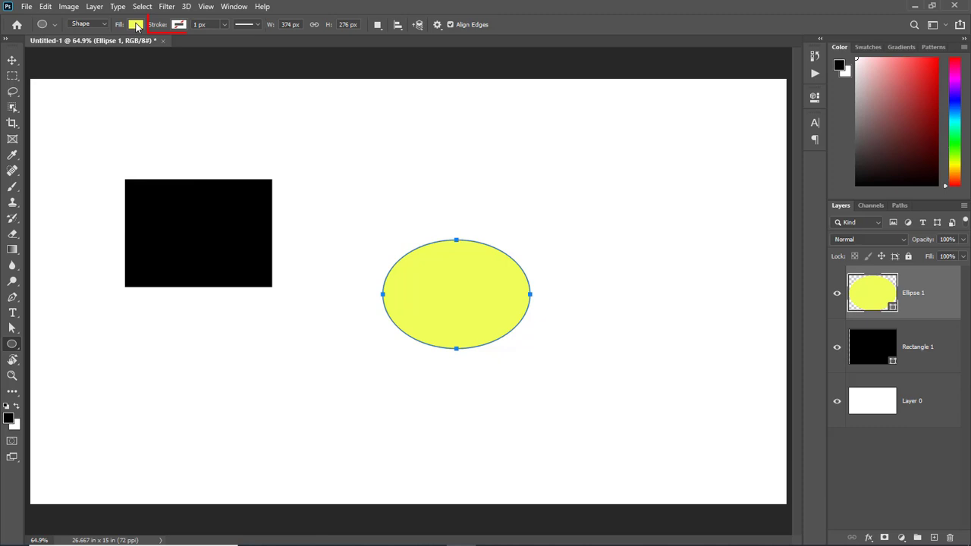
- Give the ellipse a solid black stroke colour
click(178, 26)
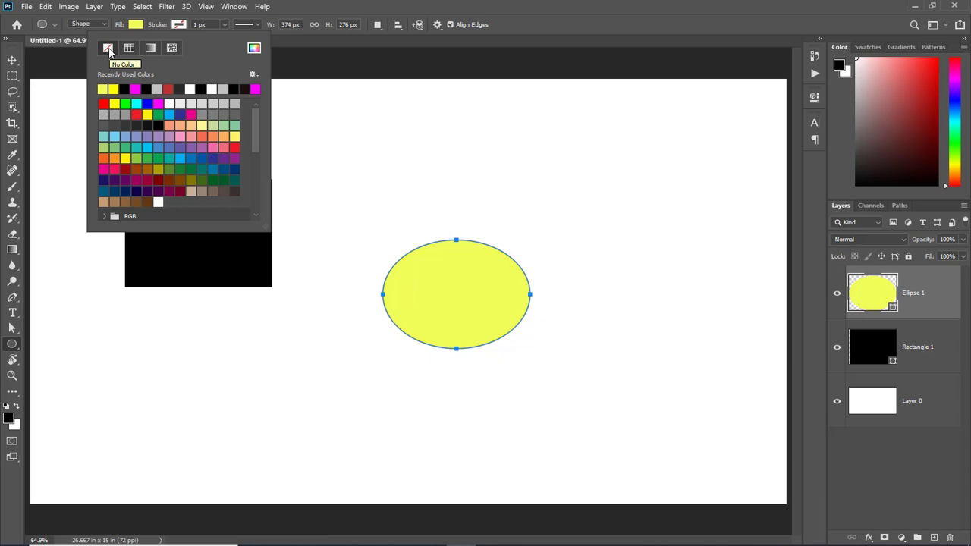
click(130, 48)
click(125, 88)
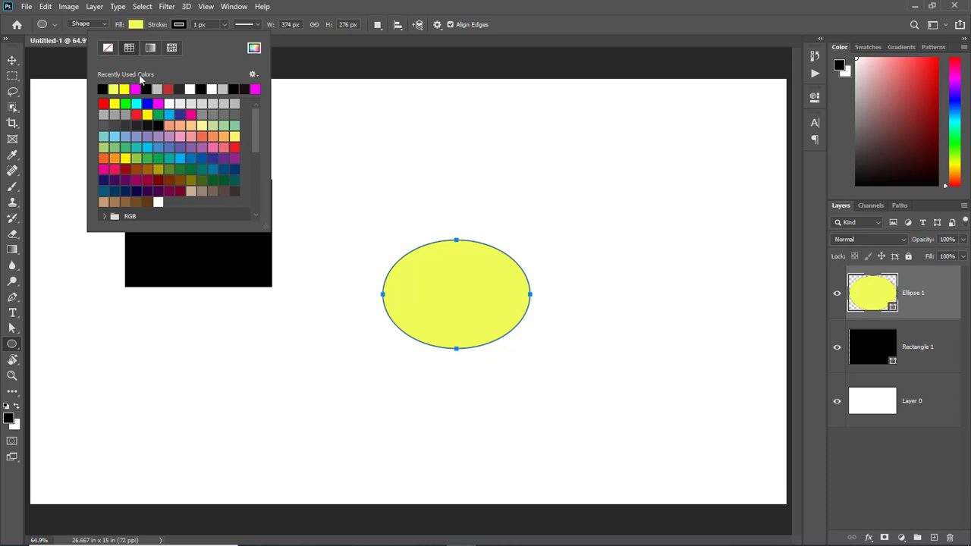
click(183, 27)
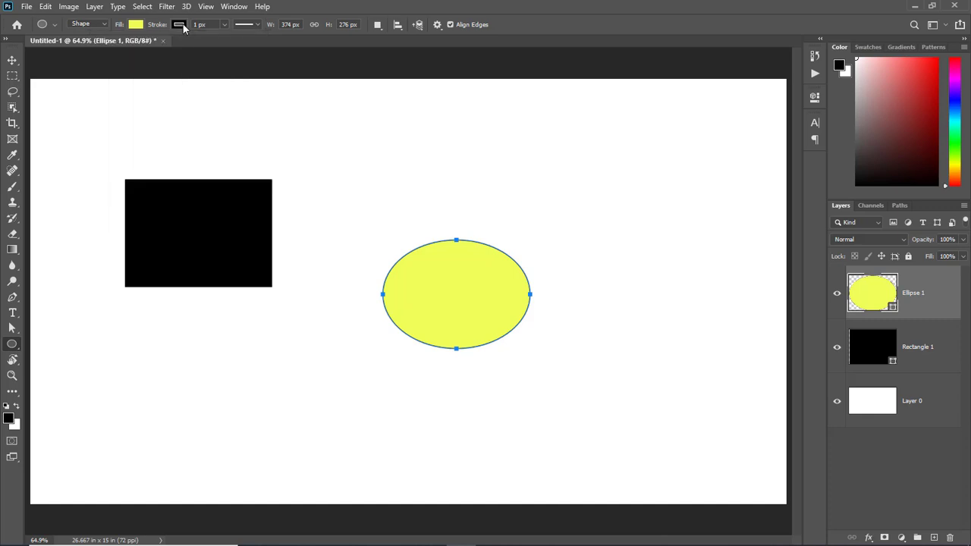
- Set the ellipse's stroke width to 10 px
click(223, 25)
drag(225, 39, 241, 37)
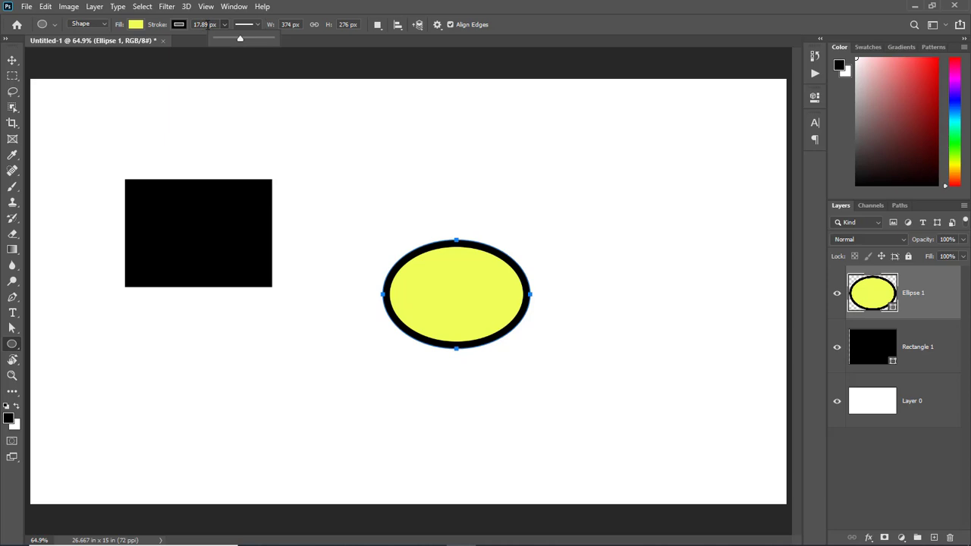
click(208, 25)
drag(208, 24, 176, 34)
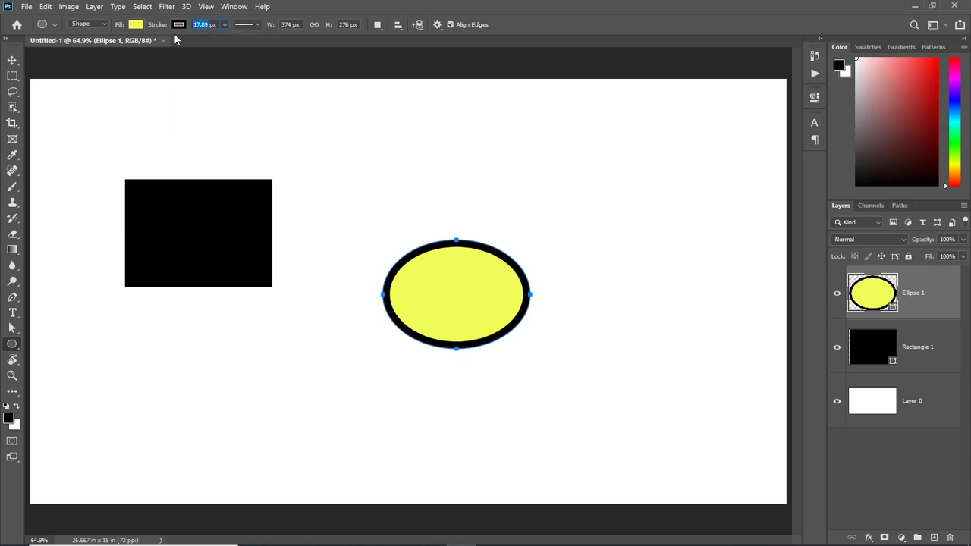
text(10)
key(Return)
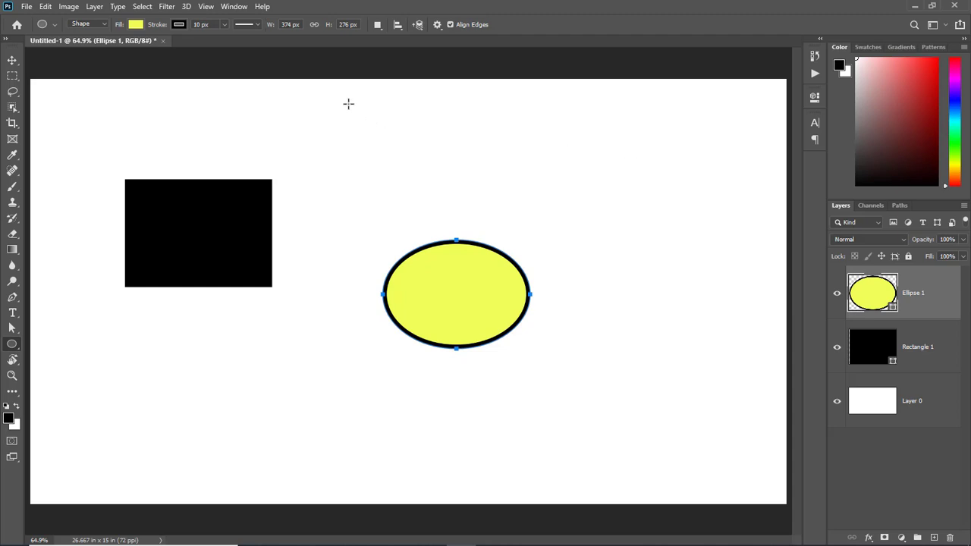
- Change the ellipse's stroke line style to dotted, trying the dashed style first
click(257, 25)
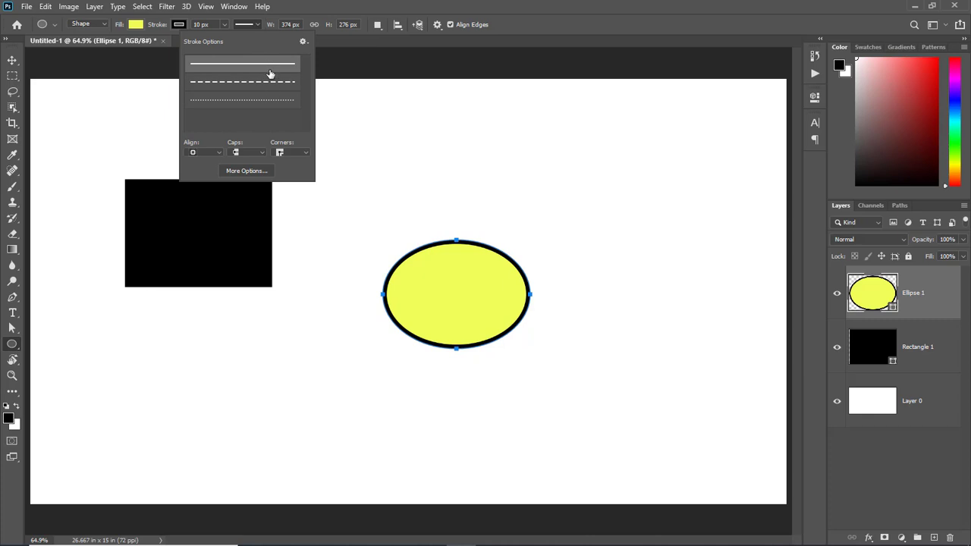
click(272, 87)
click(274, 99)
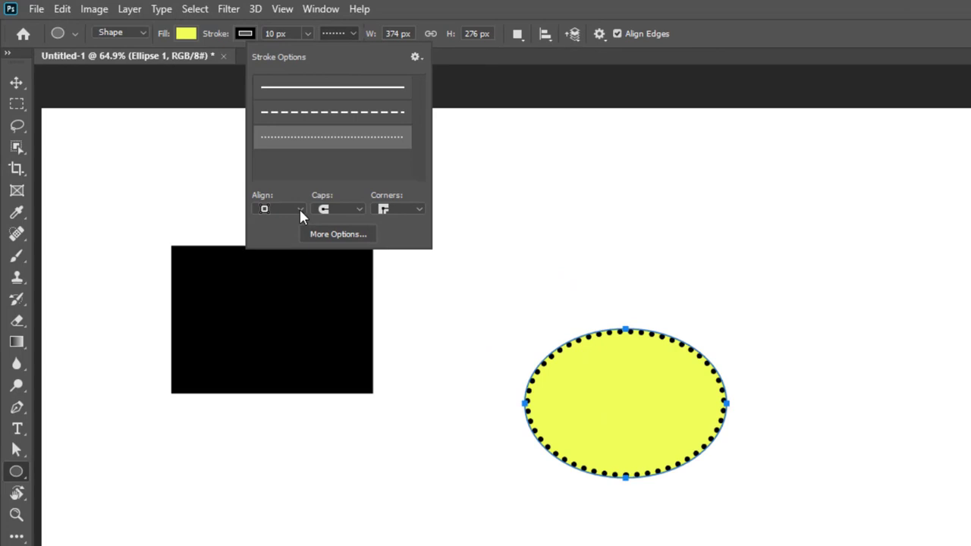
- Try the centre and outside alignments for the ellipse's dotted stroke
click(237, 166)
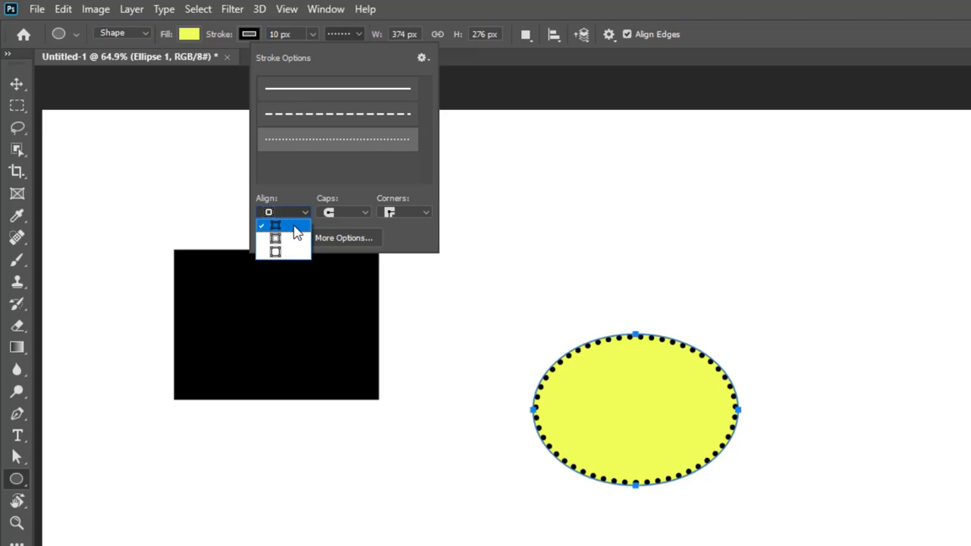
click(296, 240)
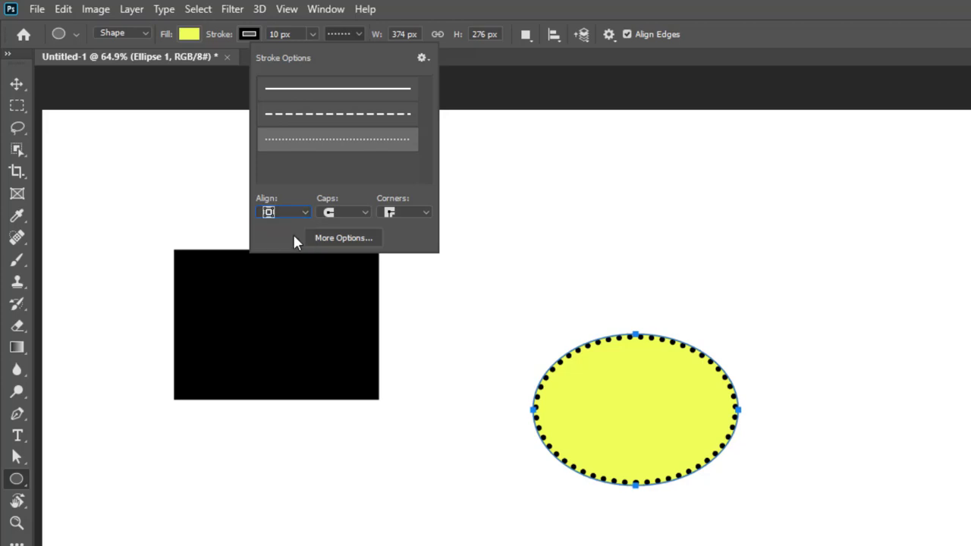
click(299, 211)
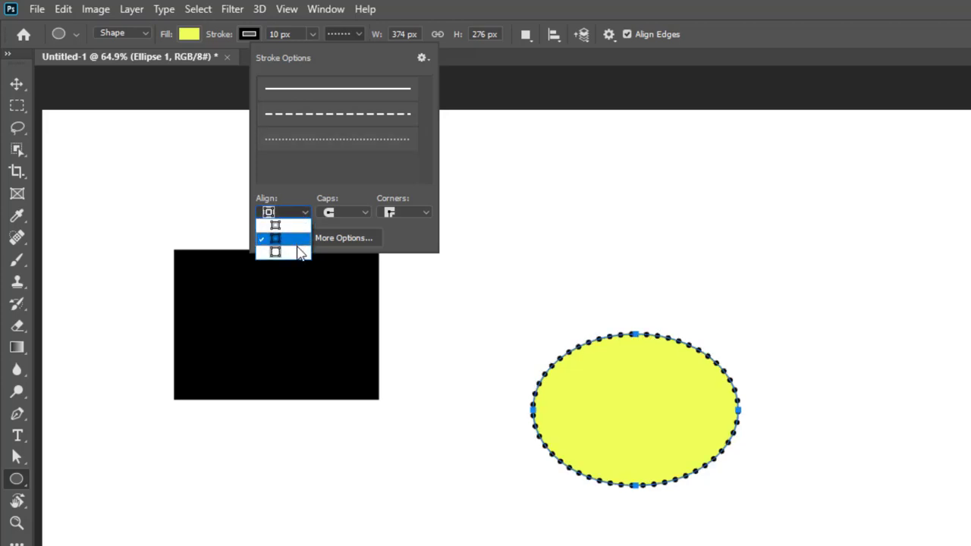
click(297, 246)
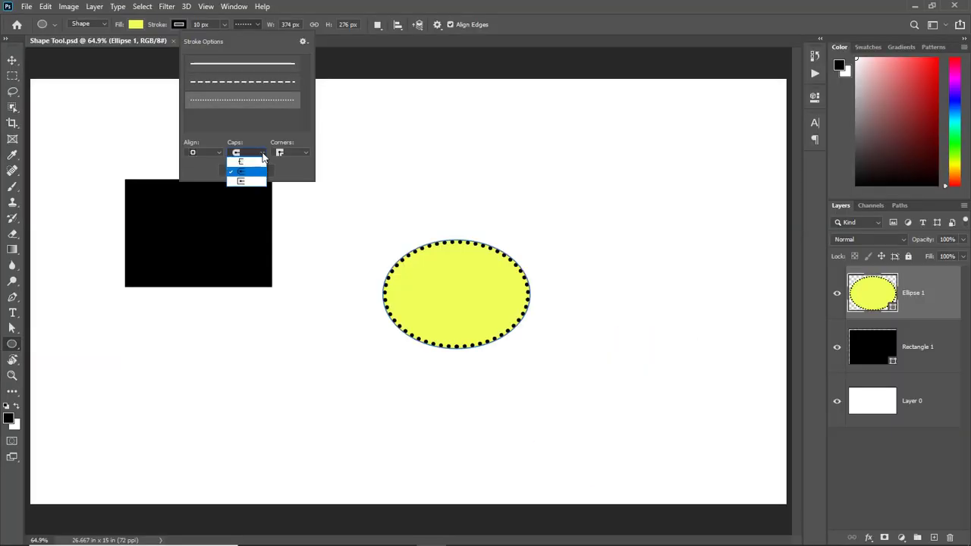
click(367, 217)
click(306, 154)
click(307, 154)
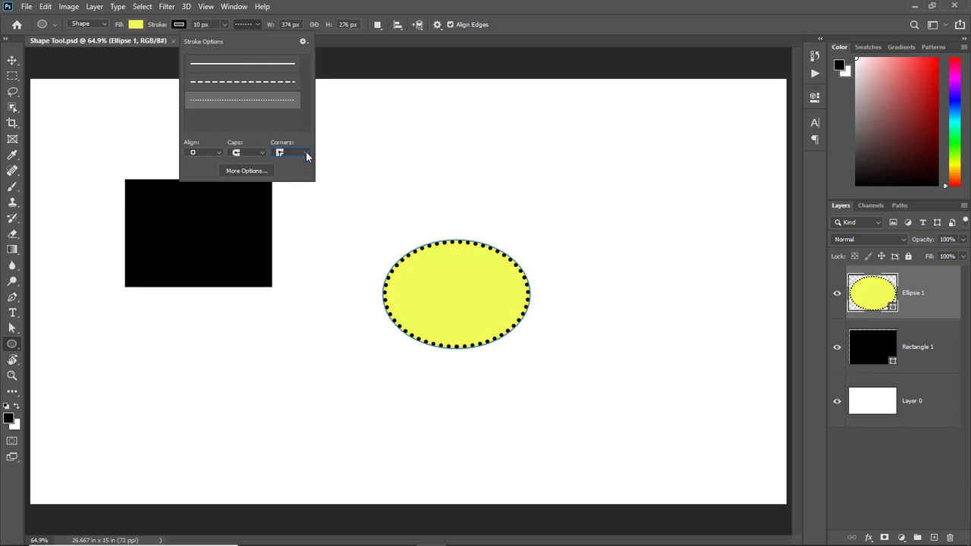
- Compare the shape settings of the Rectangle 1 and Ellipse 1 layers by selecting each in turn, ending on Ellipse 1
click(928, 349)
click(926, 351)
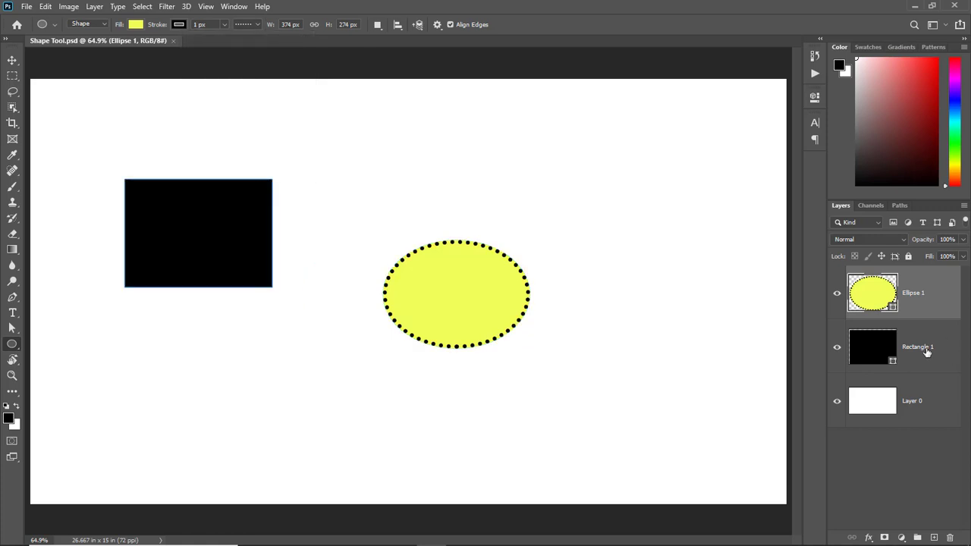
click(914, 298)
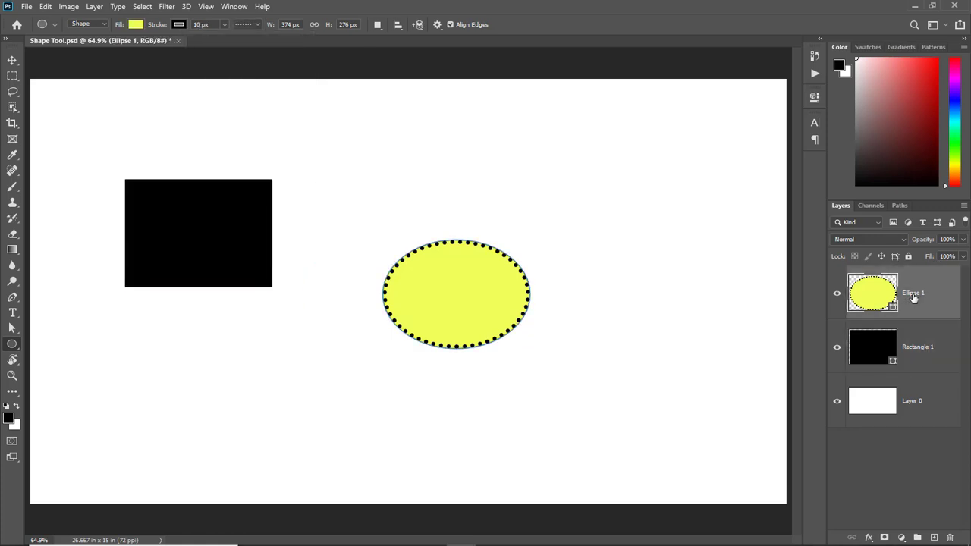
- Delete the Ellipse 1 layer and move the black rectangle to the centre of the canvas
drag(914, 298, 950, 535)
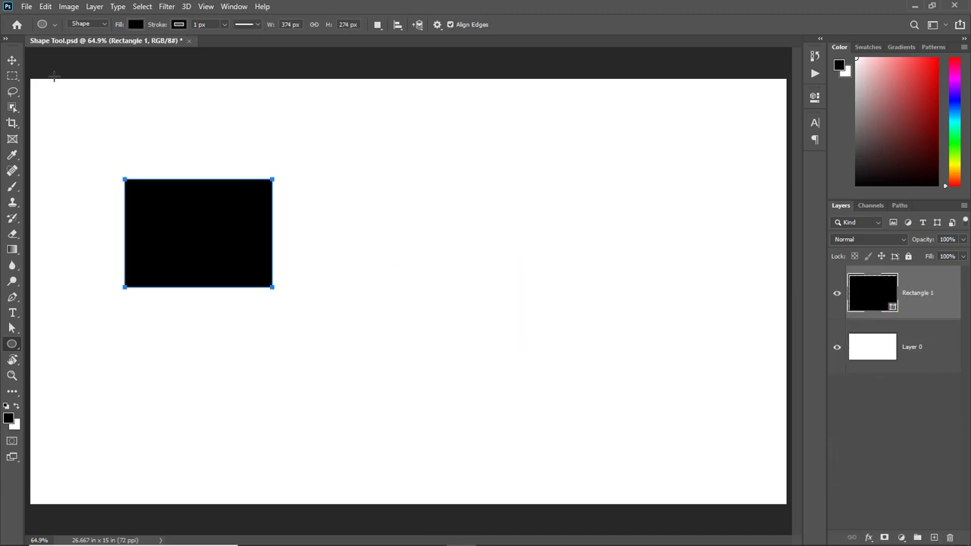
click(12, 61)
drag(168, 215, 377, 275)
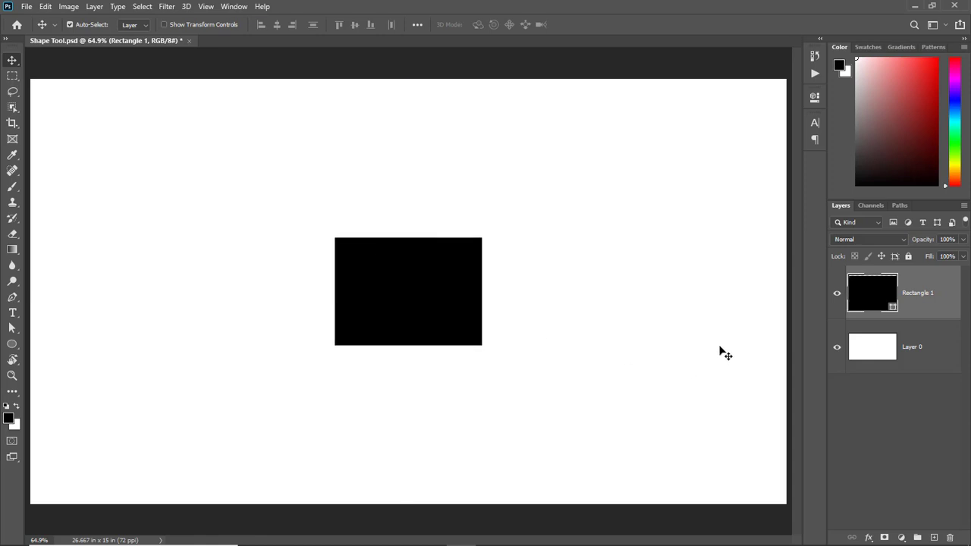
- Give the black rectangle a magenta stroke with a width of 25 px
click(13, 345)
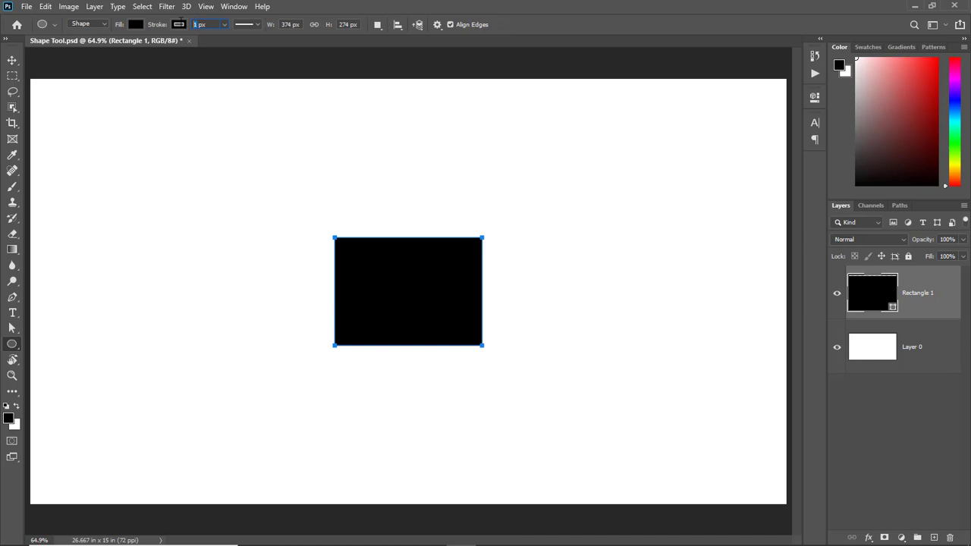
text(25)
key(Return)
click(177, 26)
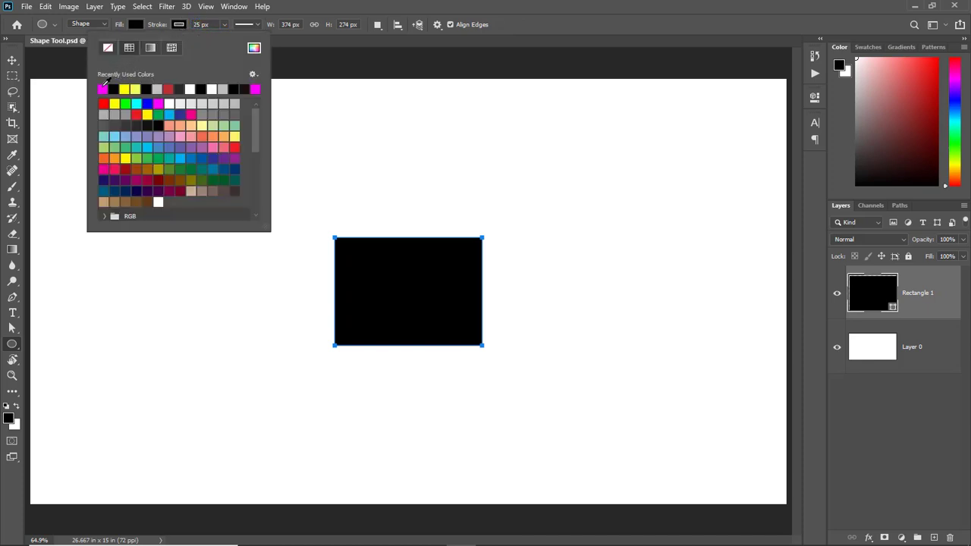
click(104, 89)
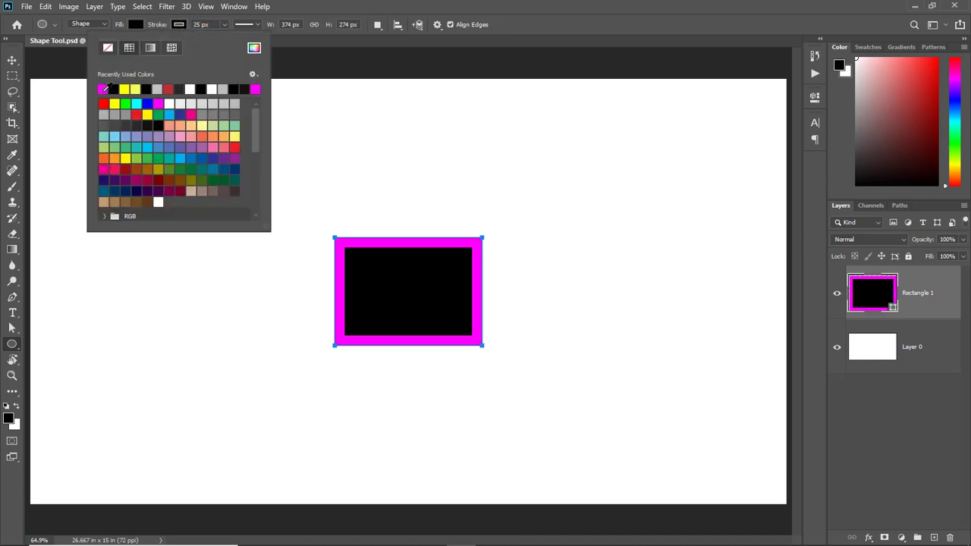
- Change the rectangle's stroke to the dashed line style and align it outside the path
click(256, 25)
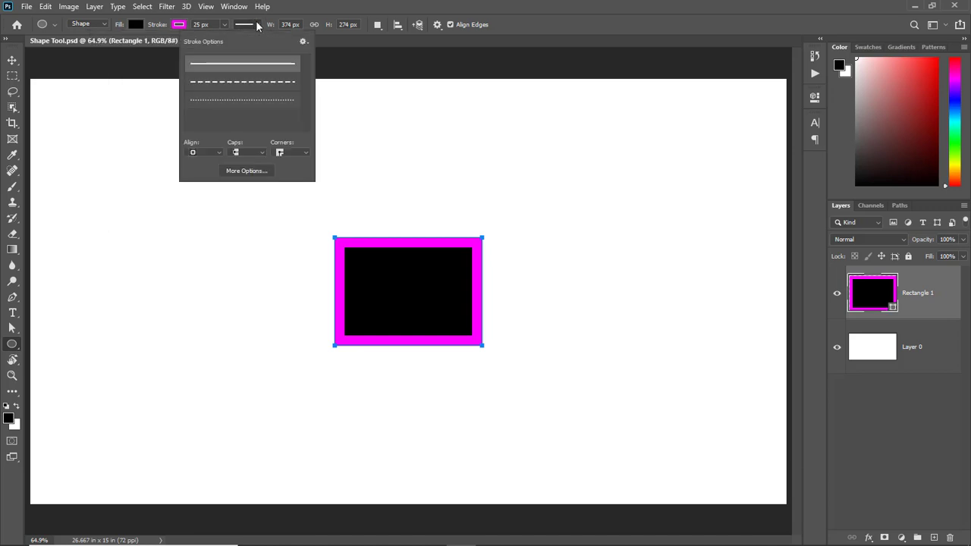
click(260, 84)
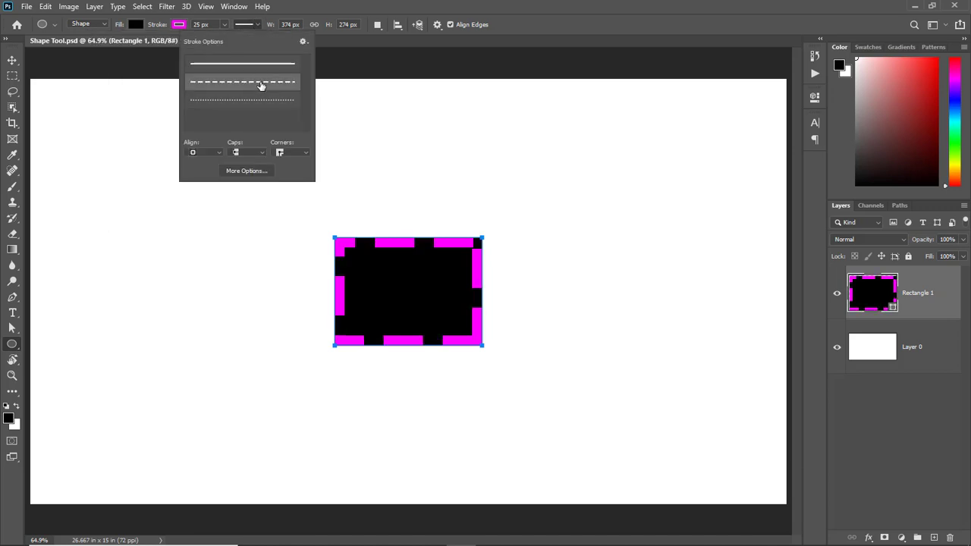
click(214, 151)
click(216, 182)
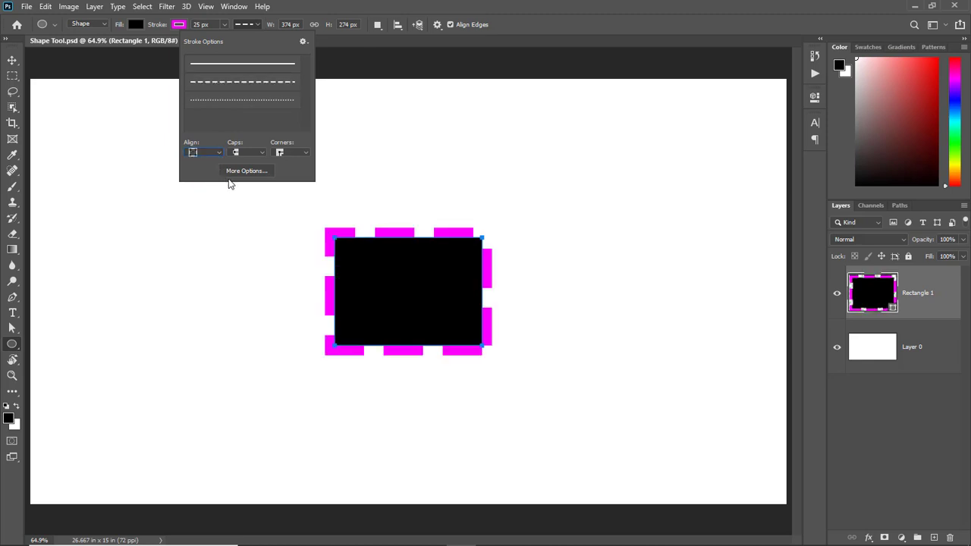
- Set the dashed stroke's caps to square, trying the round caps first
click(258, 152)
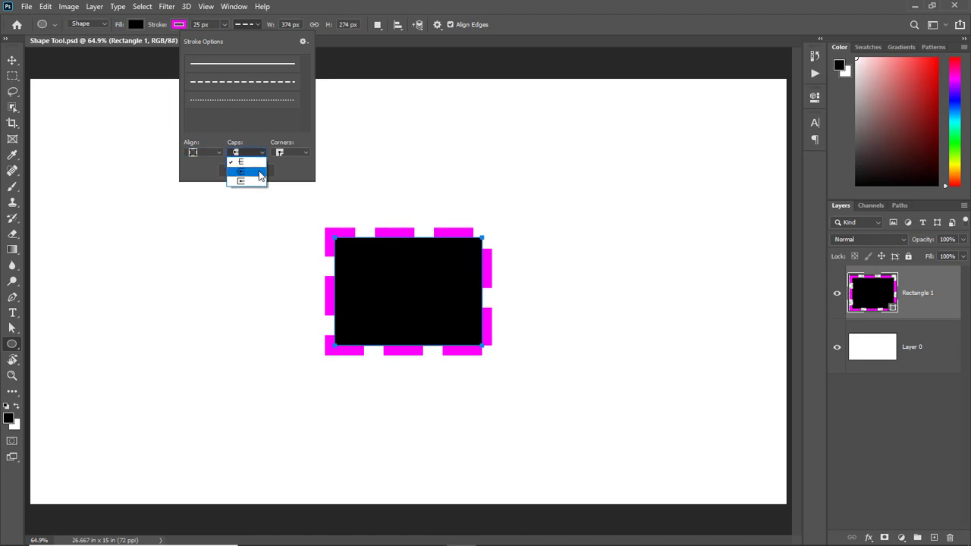
click(259, 173)
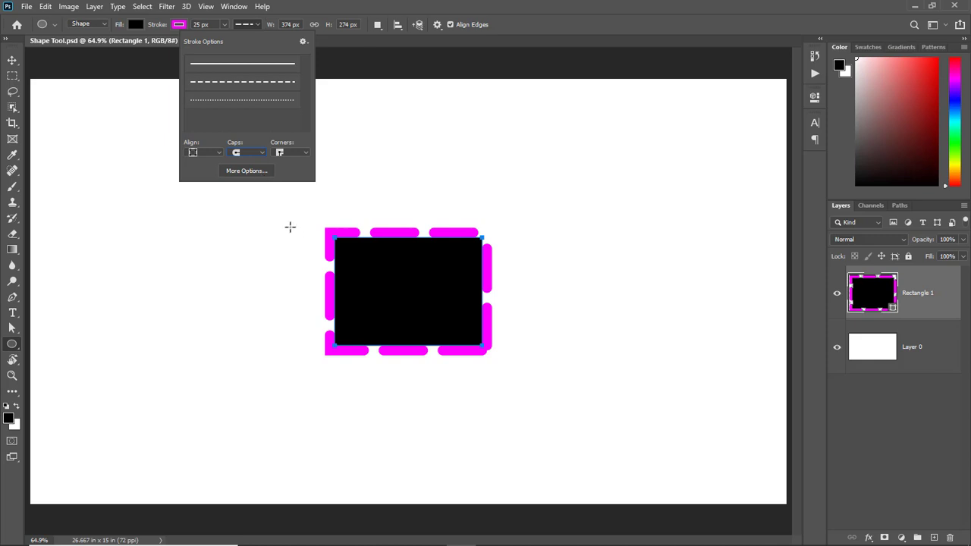
click(255, 153)
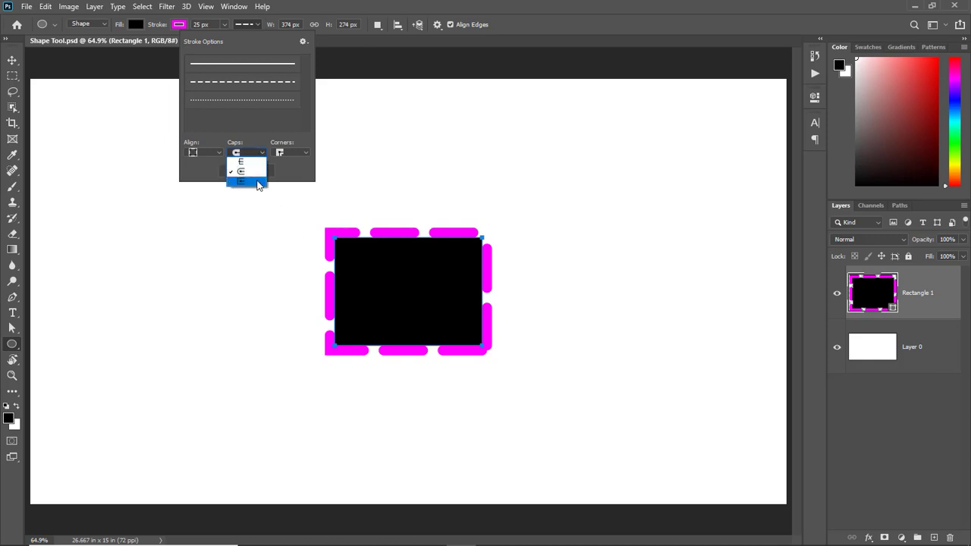
click(258, 185)
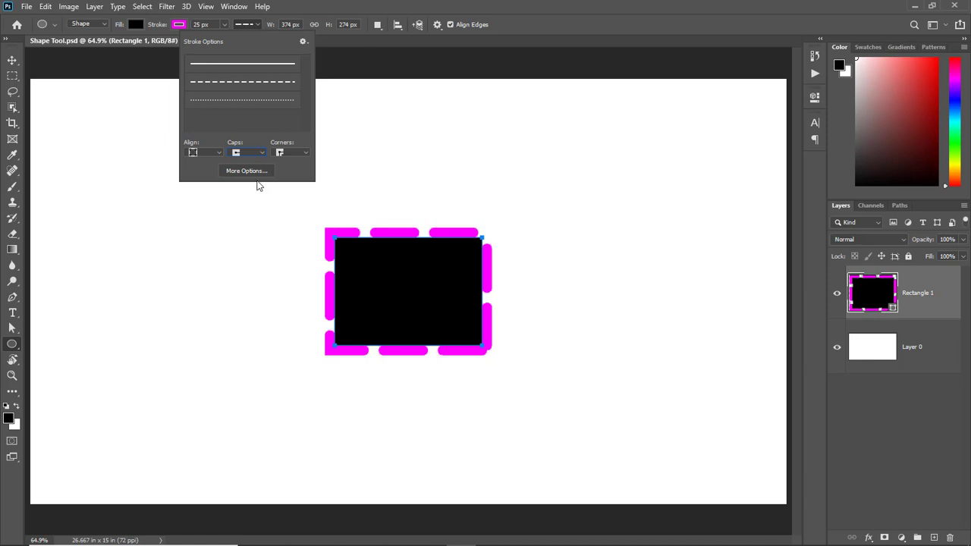
- Set the stroke's corners to bevel, trying the round corners first, and close the stroke options
click(304, 154)
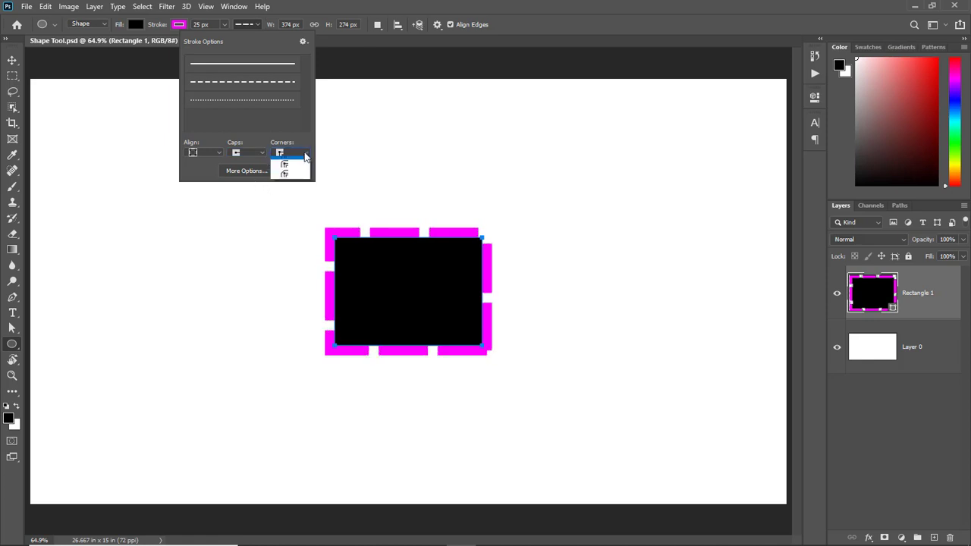
click(304, 173)
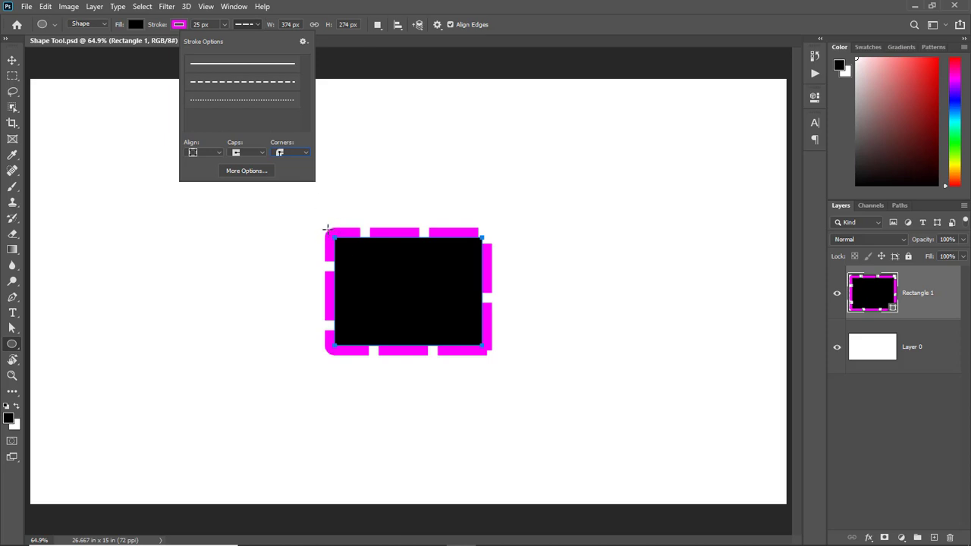
click(306, 154)
click(258, 25)
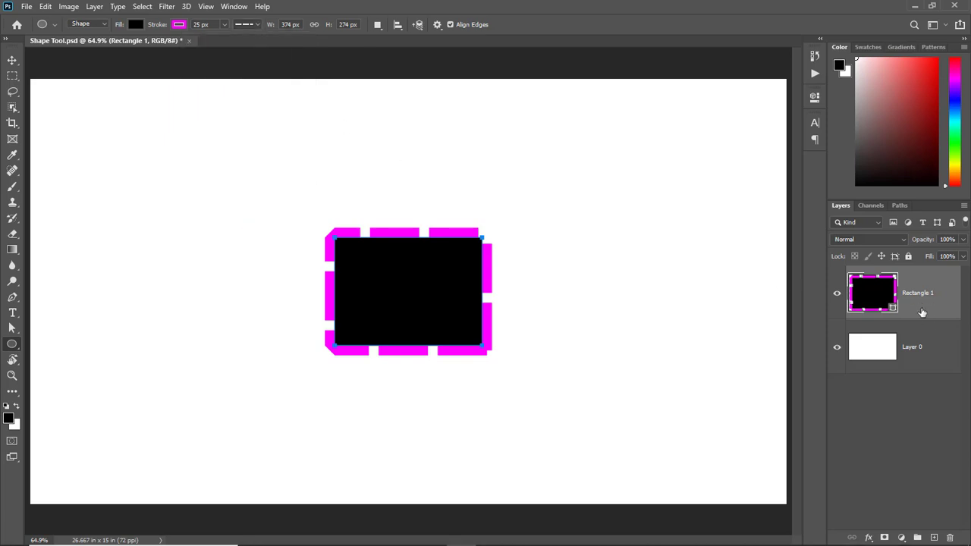
- Delete the Rectangle 1 layer and draw a new rectangle about 738 by 419 px with the Rectangle tool
drag(921, 304, 949, 538)
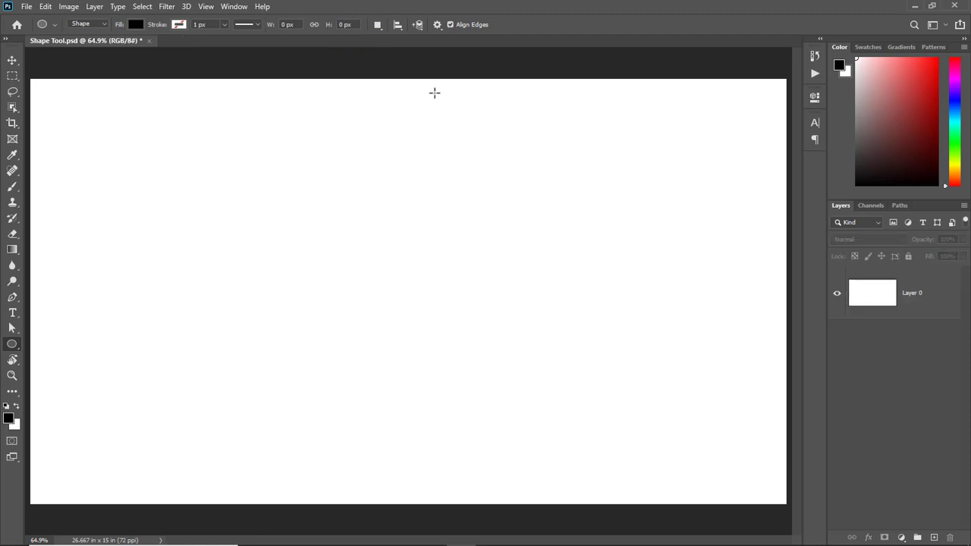
click(11, 345)
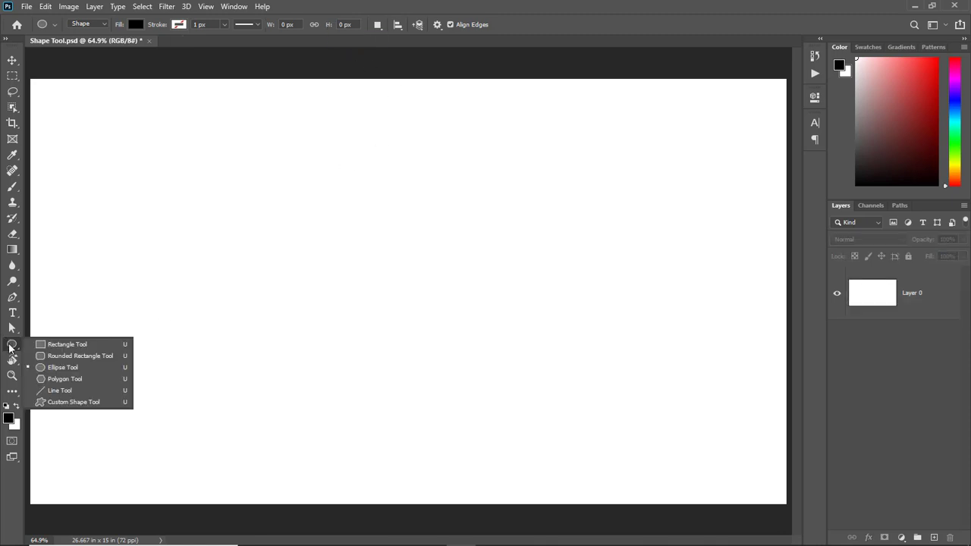
click(93, 345)
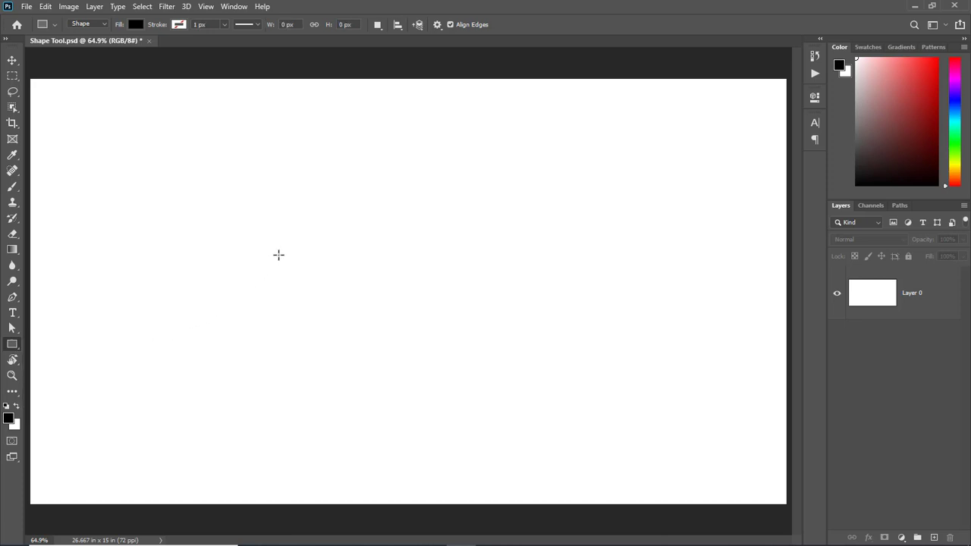
drag(278, 245, 567, 409)
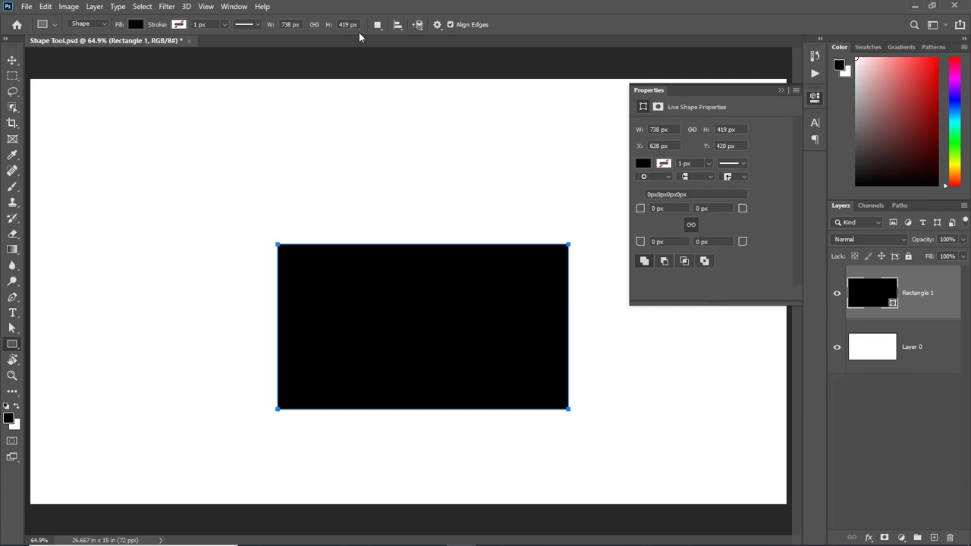
- Set the new rectangle's width to 500 px
click(289, 25)
text(500)
key(Return)
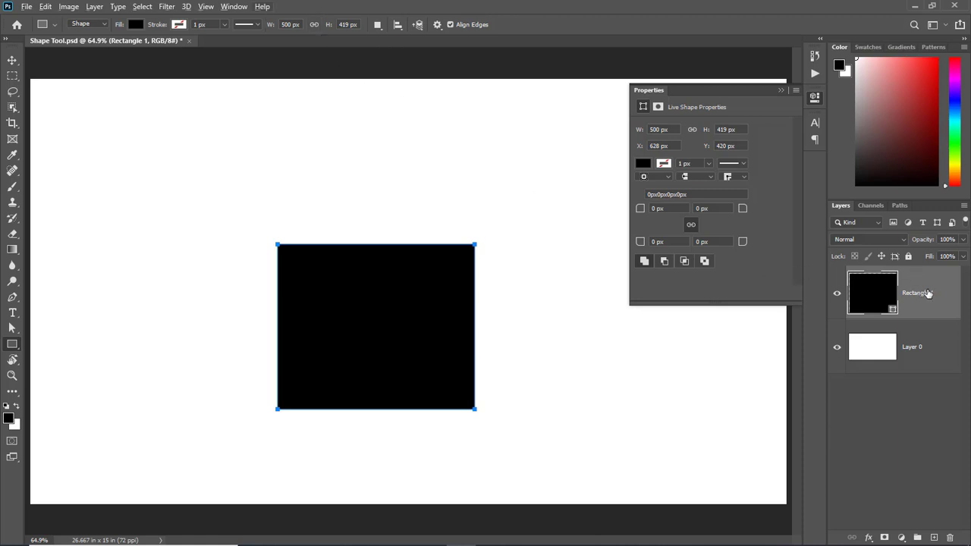
- Replace the 500 px wide rectangle with a 700 by 500 px one created by exact dimensions from its centre at mid-canvas
drag(935, 289, 948, 537)
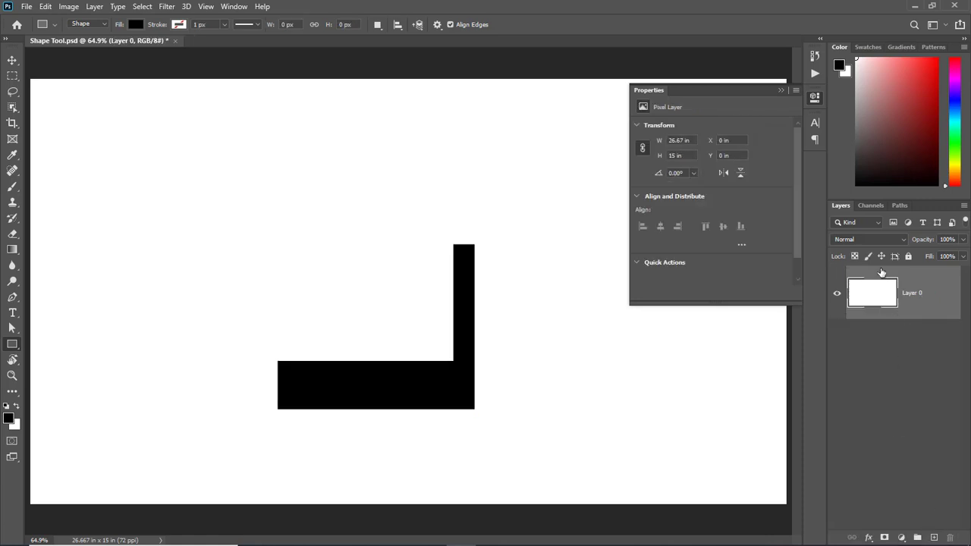
click(783, 89)
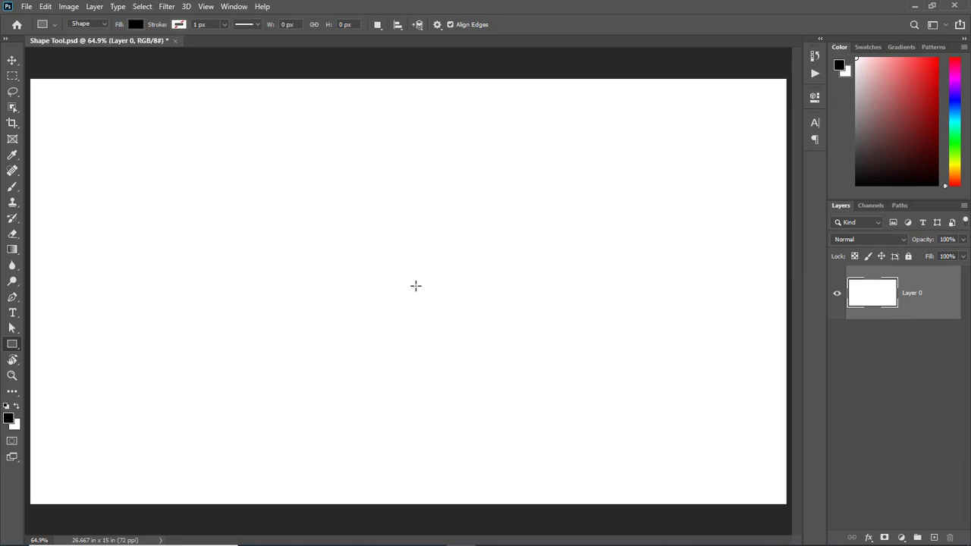
right_click(16, 347)
click(54, 350)
click(399, 288)
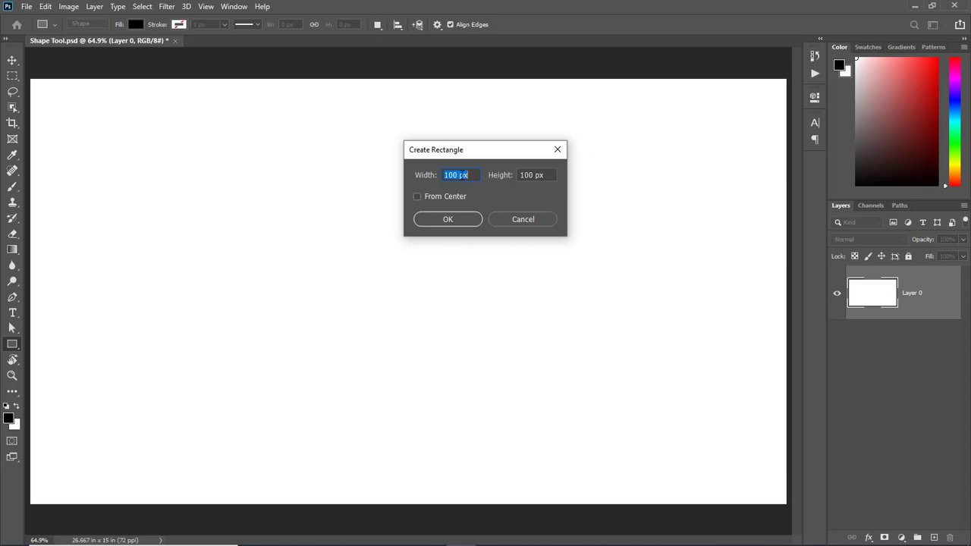
double_click(455, 176)
text(700)
double_click(526, 175)
text(500)
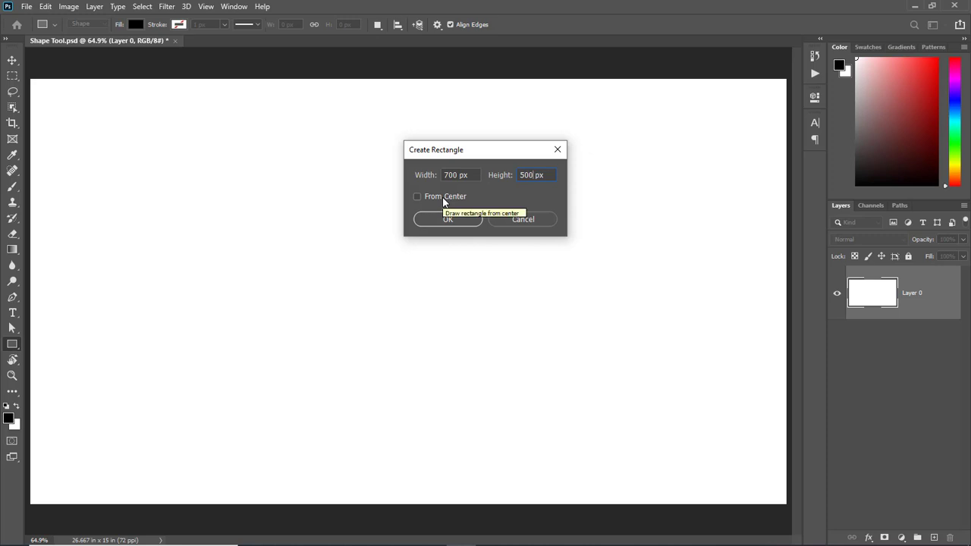
click(417, 197)
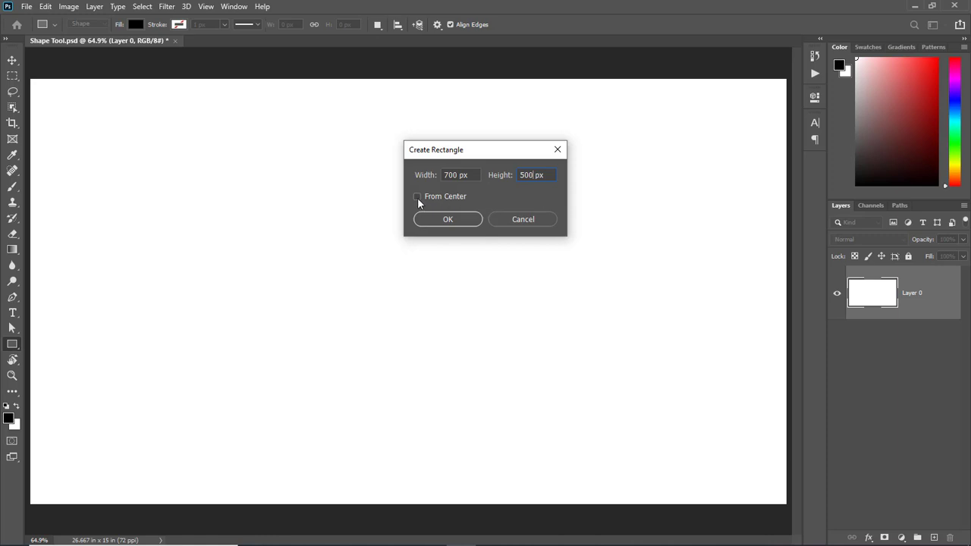
click(447, 220)
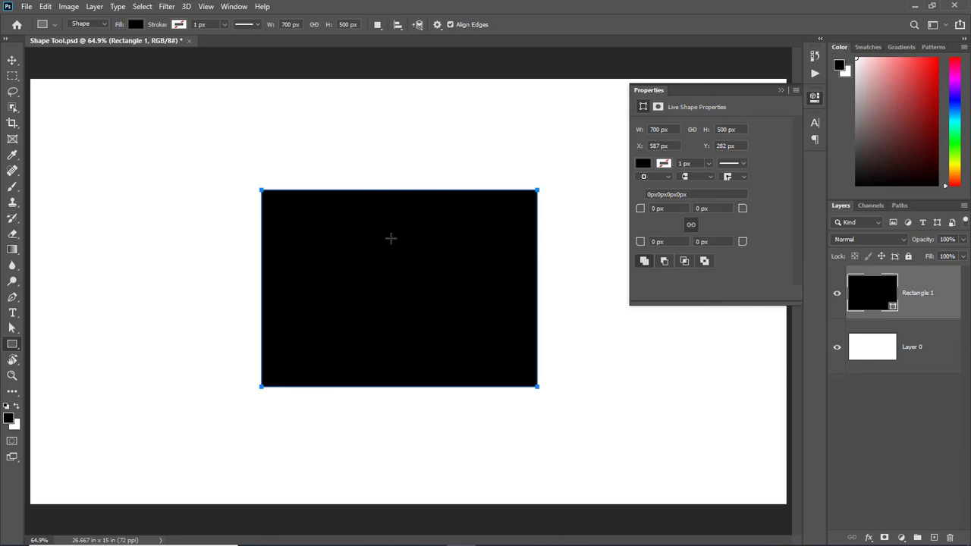
- Delete the 700 by 500 px rectangle and draw two rectangles outward from their centres, a large one and one about 143 by 192 px
drag(916, 291, 948, 536)
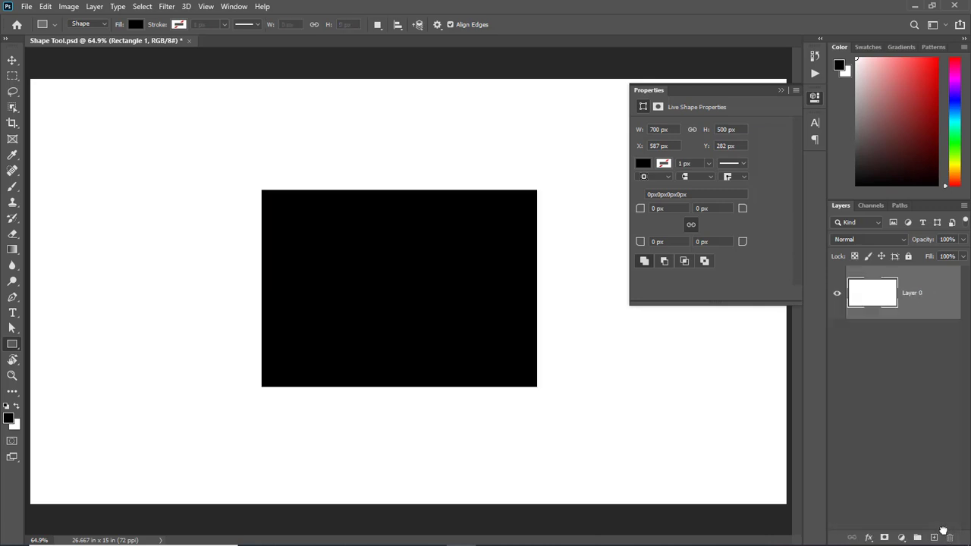
click(782, 91)
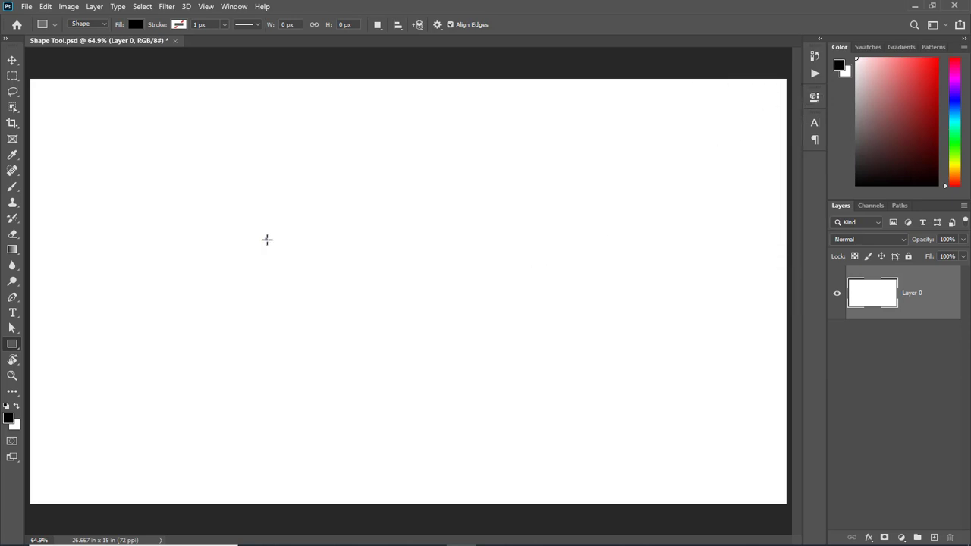
drag(266, 239, 390, 326)
drag(465, 302, 493, 339)
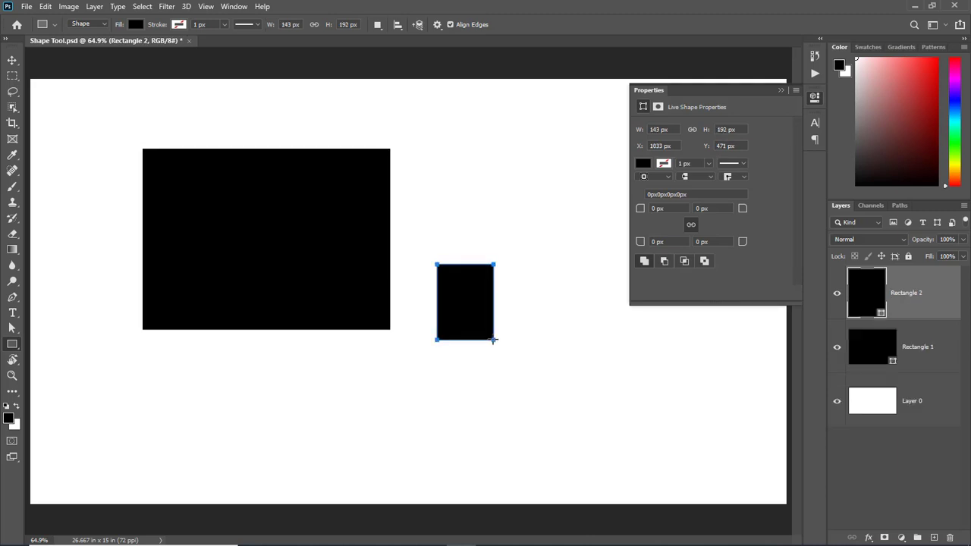
- Create a third rectangle of 143 by 192 px above the small one, with From Center turned off
click(475, 177)
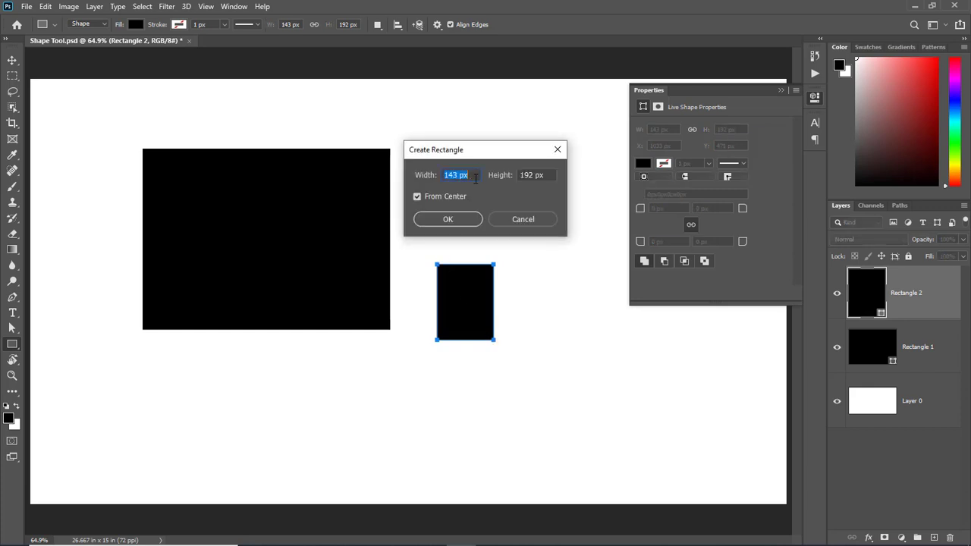
click(417, 197)
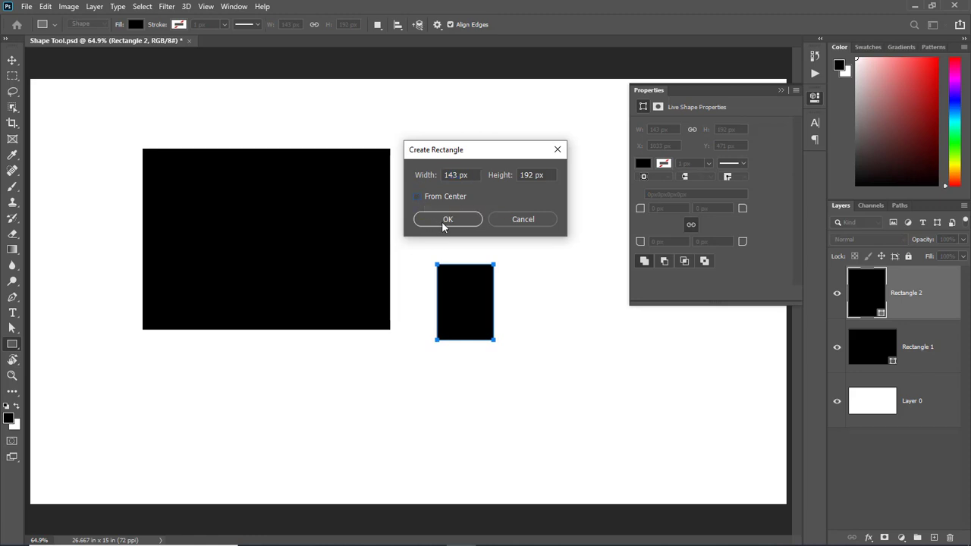
click(446, 219)
click(781, 91)
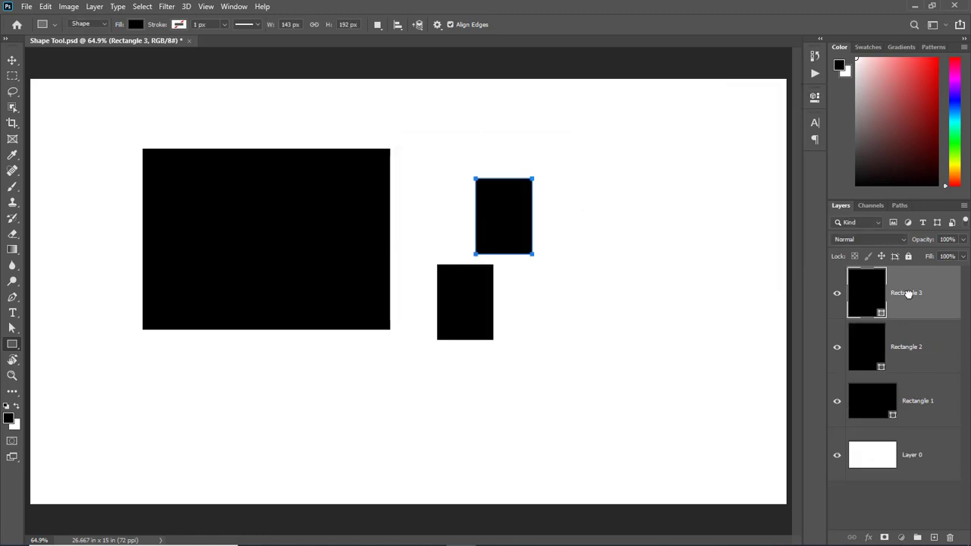
- Delete the Rectangle 3, Rectangle 2 and Rectangle 1 layers, leaving only Layer 0
drag(908, 294, 949, 537)
drag(933, 308, 949, 537)
drag(934, 307, 949, 536)
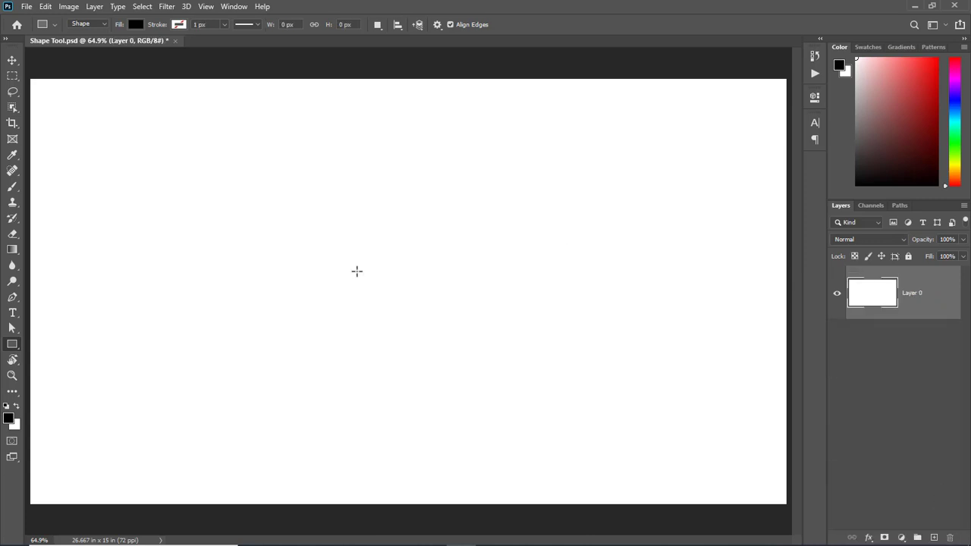
- Draw a proportionally constrained square about 263 px per side near the canvas centre and undo it
drag(345, 261, 479, 363)
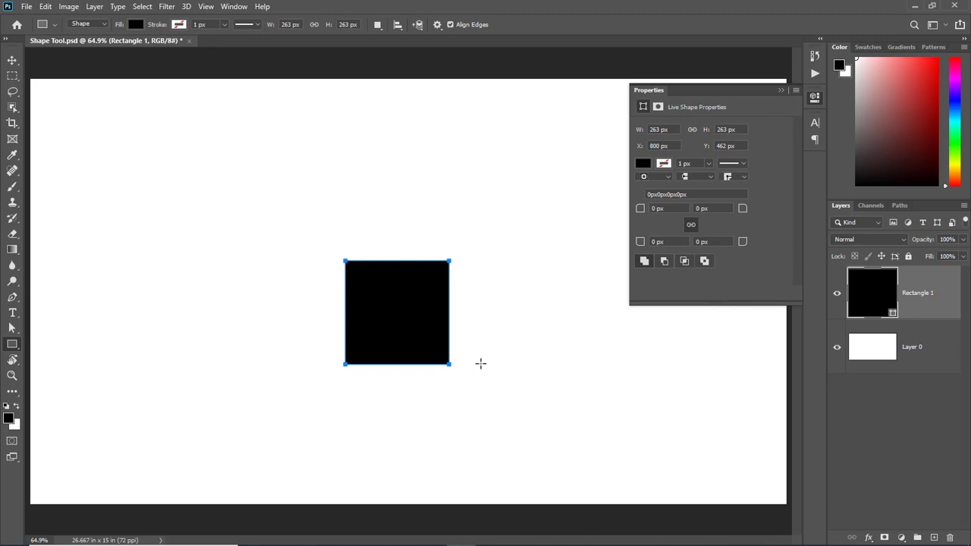
key(ctrl+z)
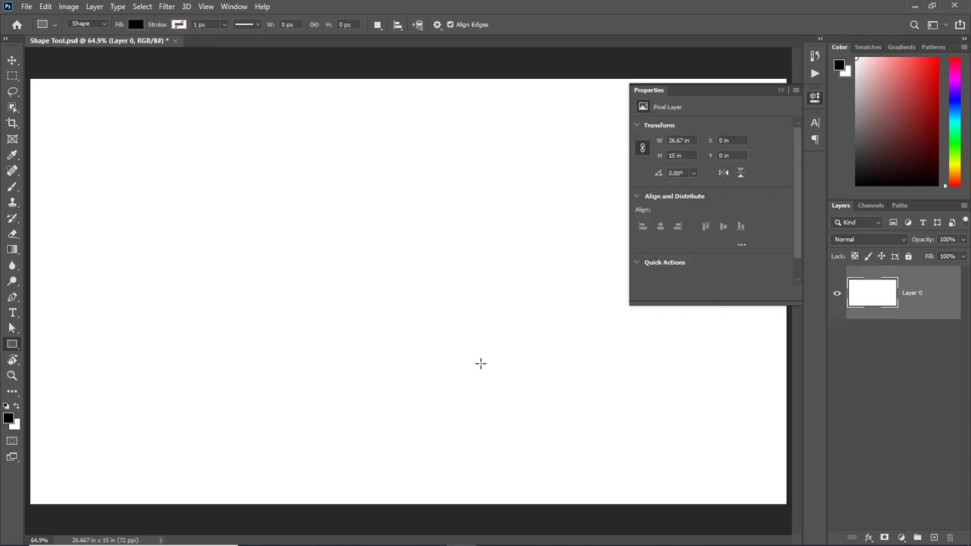
- Draw a rounded rectangle about 645 by 357 px with a 10 px corner radius near the canvas centre, and delete it
right_click(17, 348)
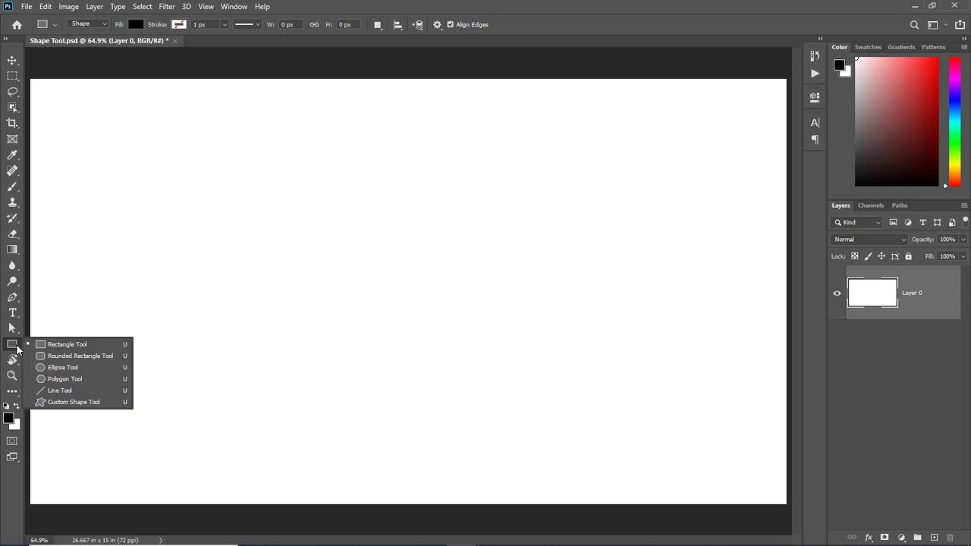
click(107, 362)
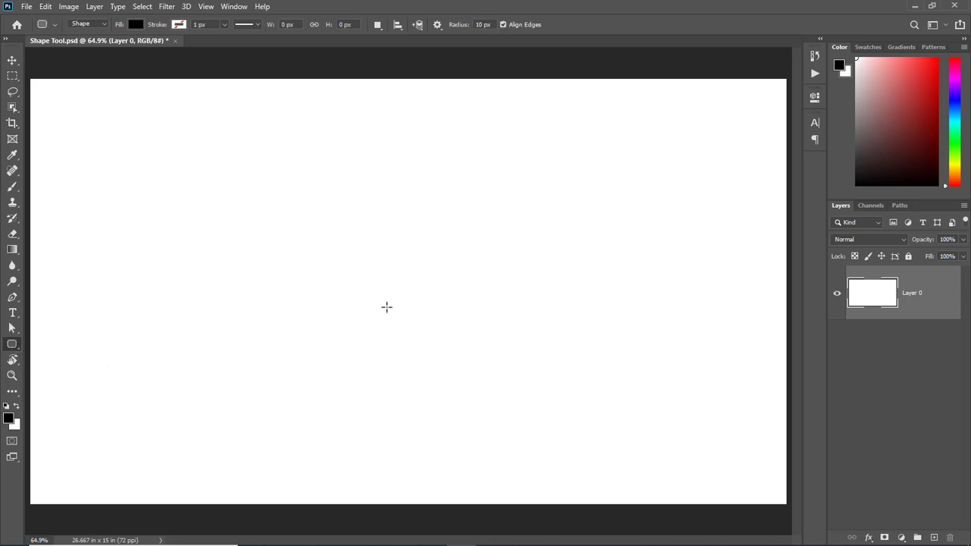
drag(241, 212, 495, 351)
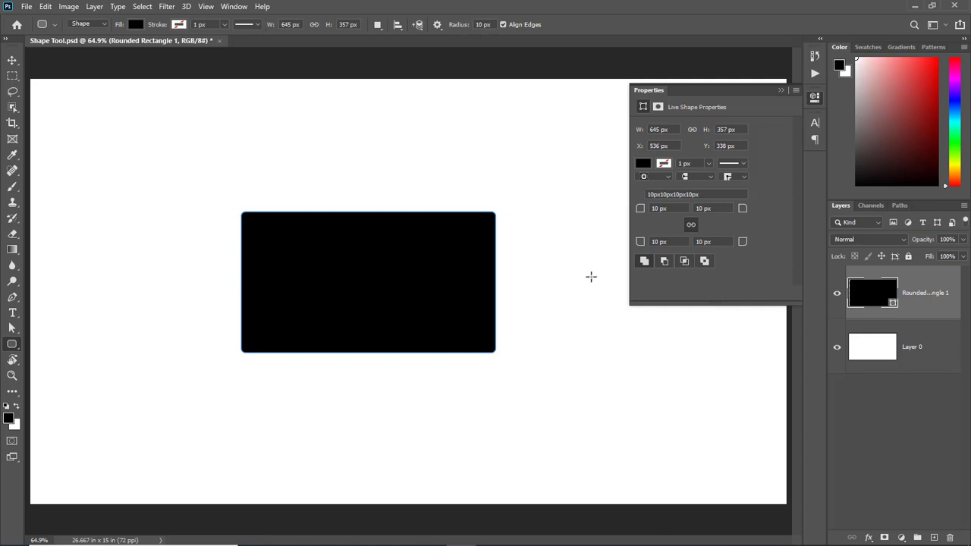
key(Delete)
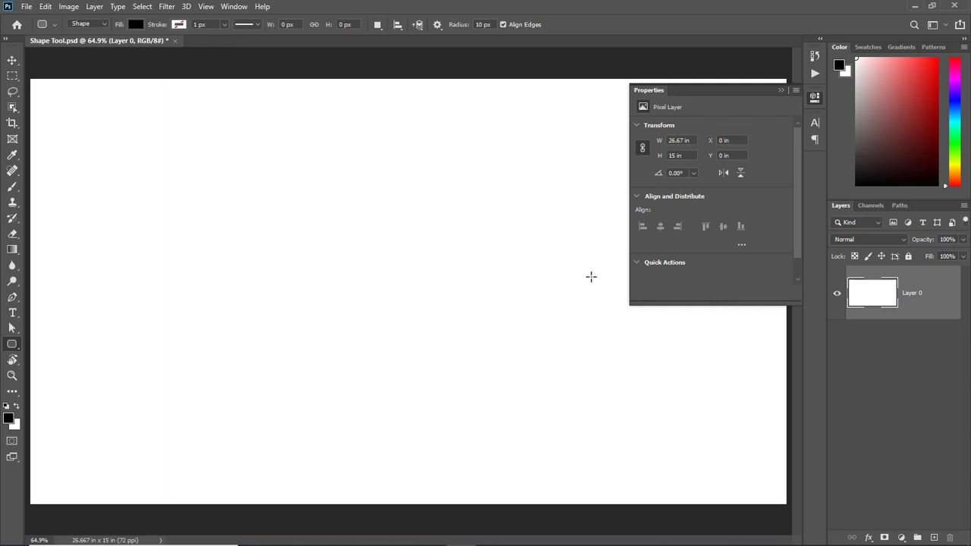
- Set the corner radius to 100 px, draw a rounded rectangle about 846 by 448 px, and undo the shape
click(481, 24)
text(100)
drag(196, 210, 529, 386)
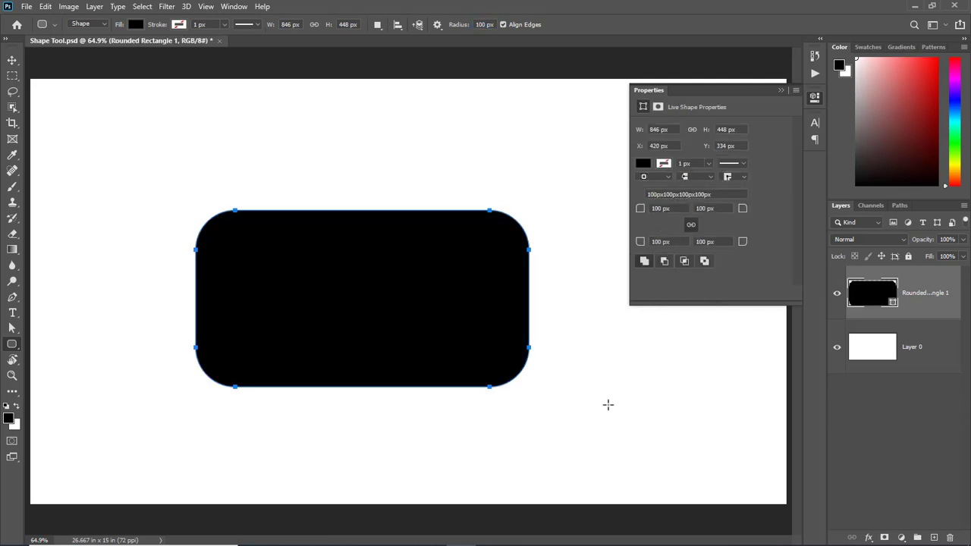
key(Return)
key(ctrl+z)
- Draw a proportionally constrained rounded square about 391 px per side near the canvas centre and undo it
drag(331, 226, 524, 381)
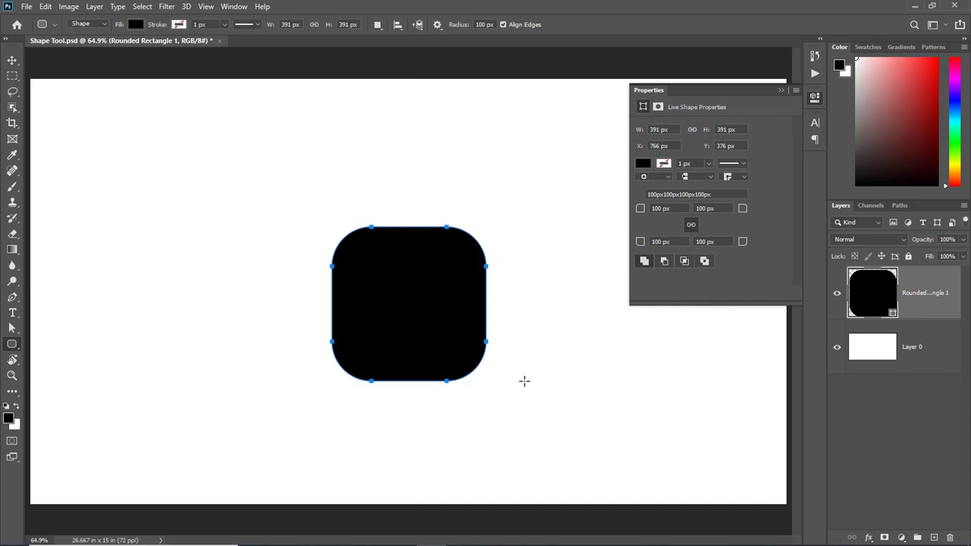
key(Return)
key(ctrl+z)
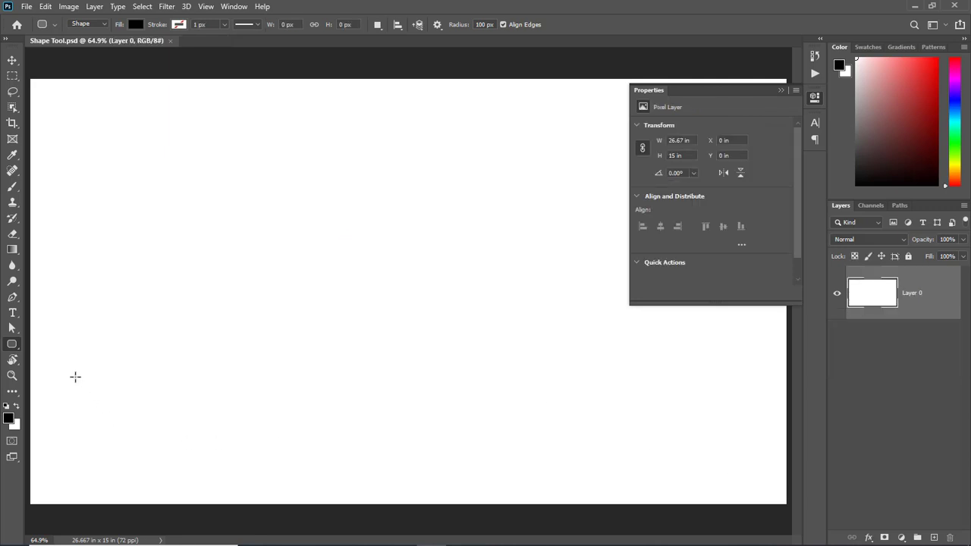
- With the Ellipse tool, draw an ellipse about 554 by 426 px and a perfect circle about 453 px across, undoing each
right_click(11, 345)
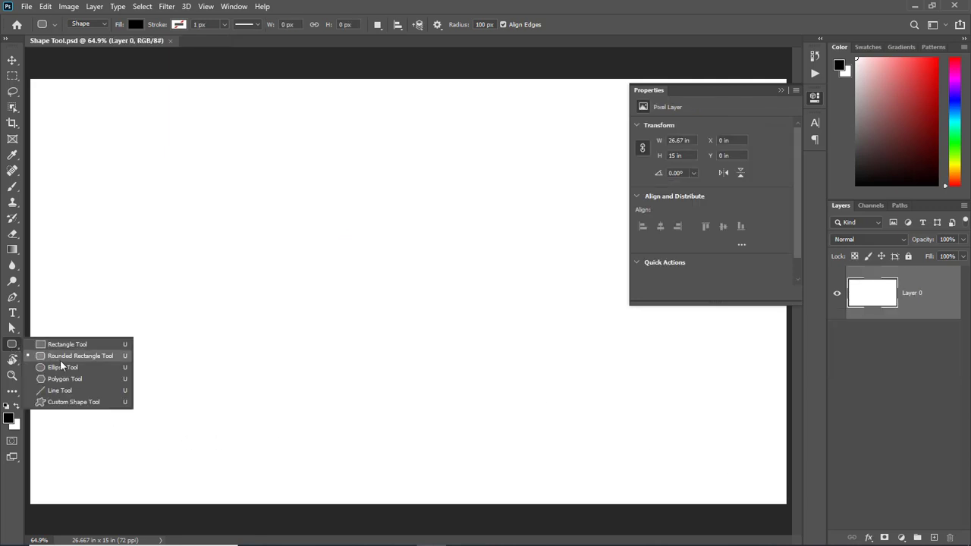
click(87, 367)
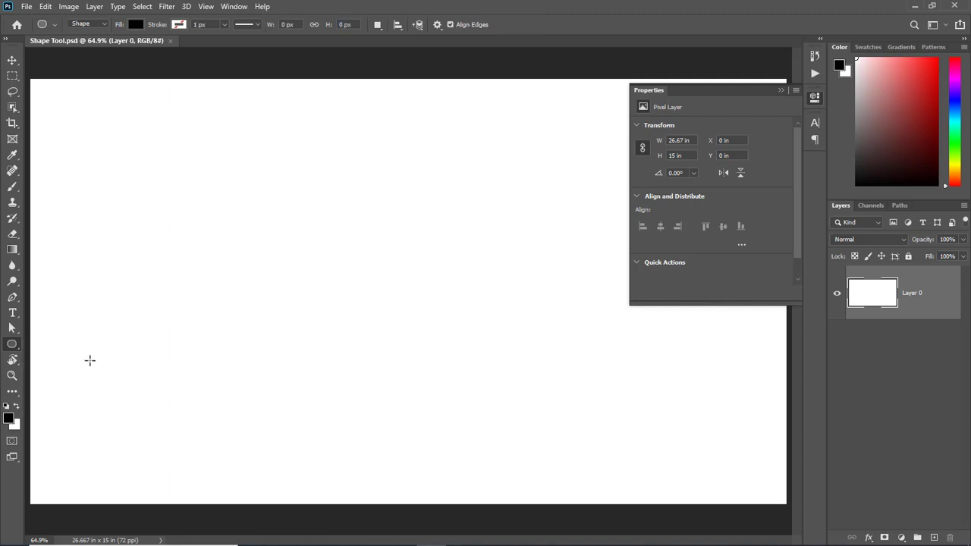
drag(124, 196, 342, 362)
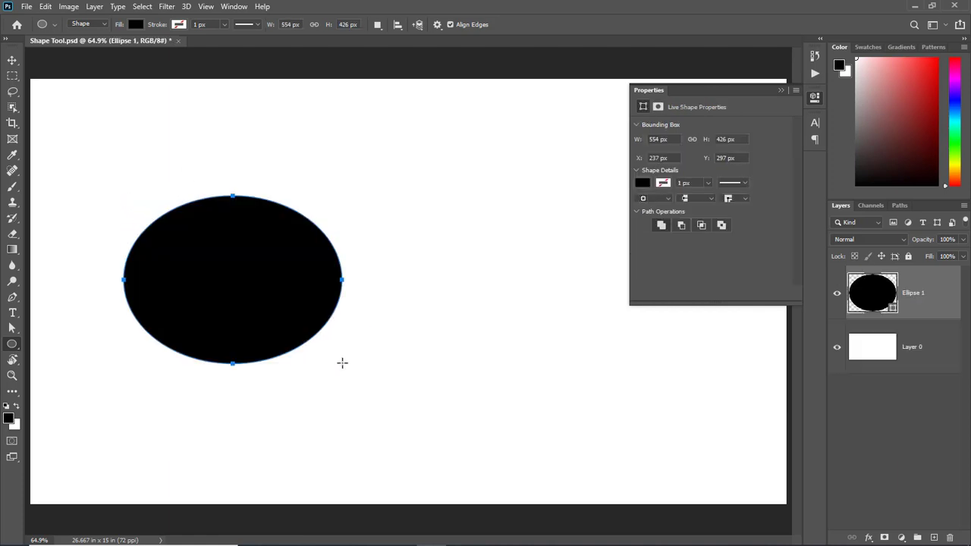
key(ctrl+z)
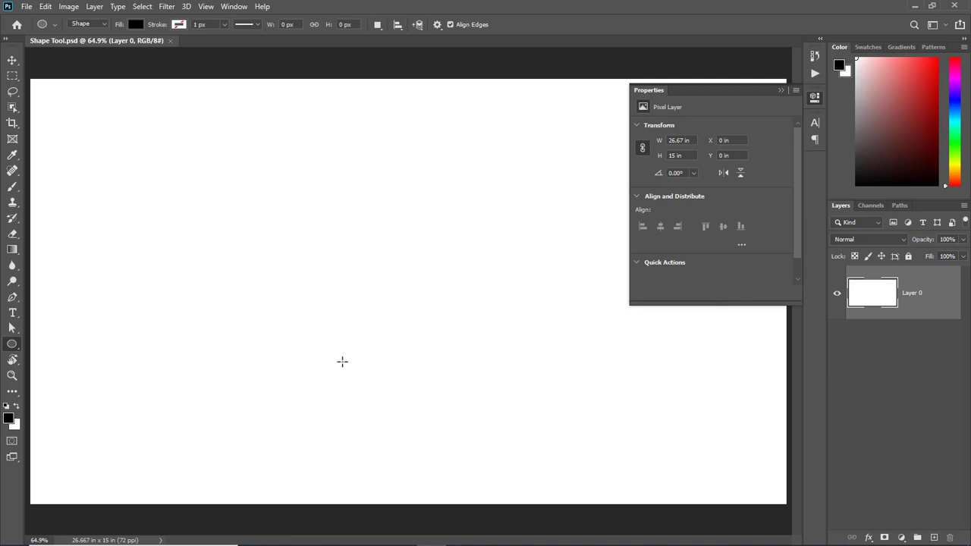
drag(270, 212, 474, 391)
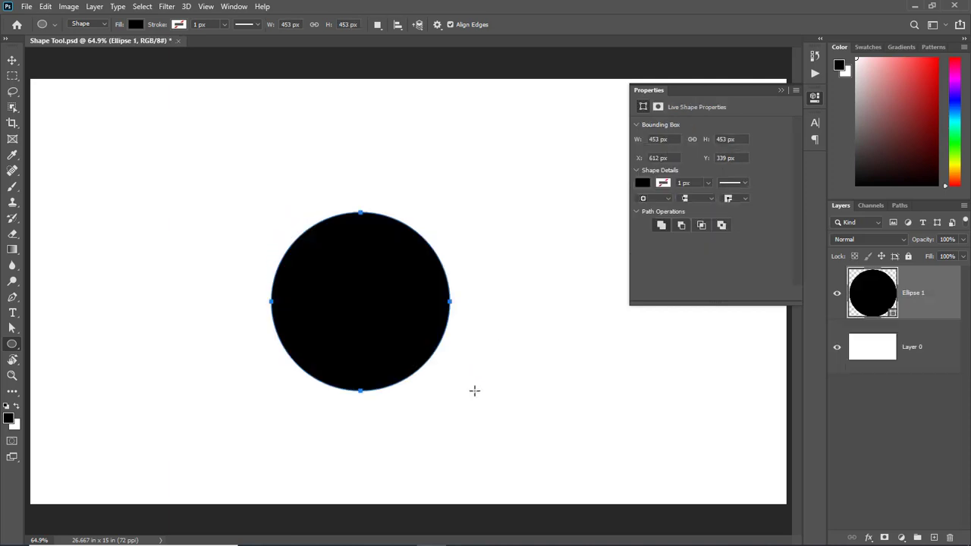
key(ctrl+z)
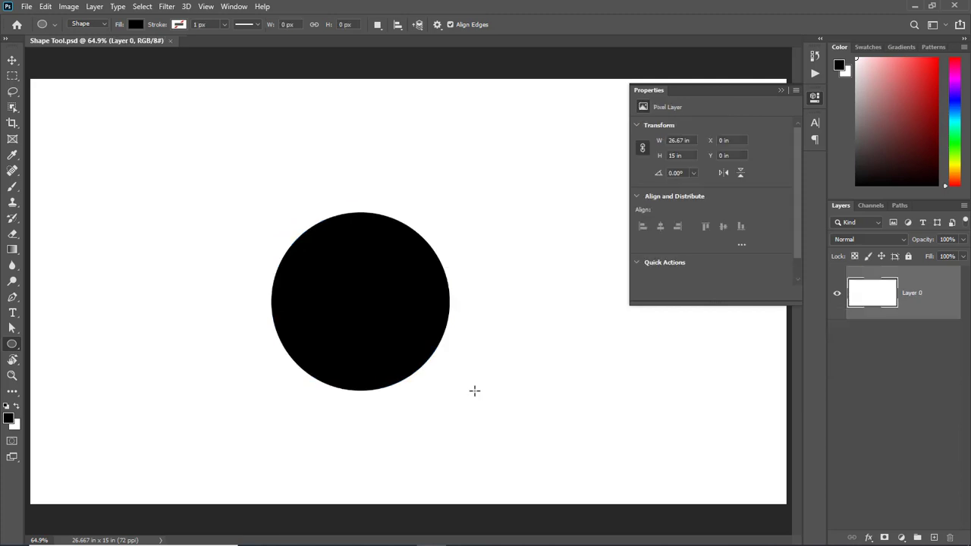
- With the Polygon tool, draw a five-sided polygon about 665 by 682 px and undo it
right_click(12, 345)
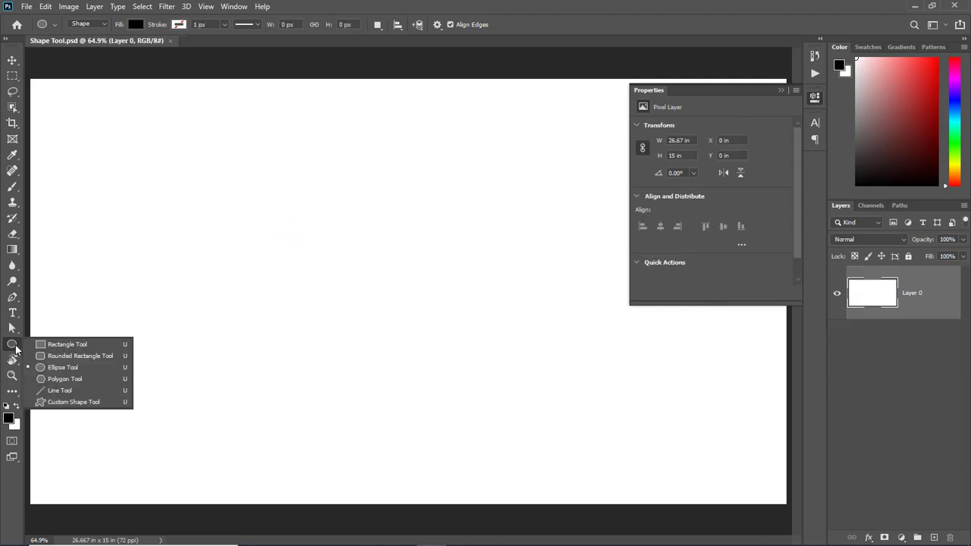
click(97, 377)
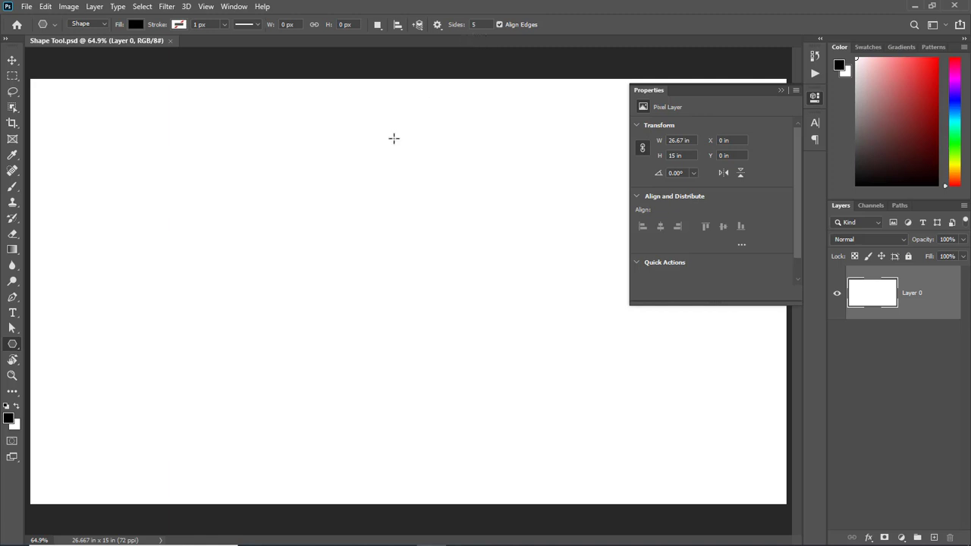
drag(344, 267, 451, 360)
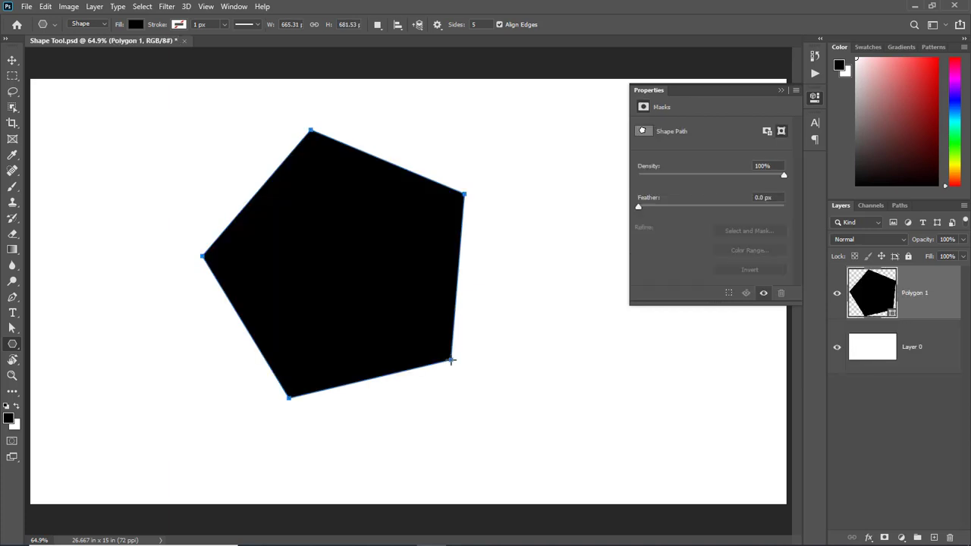
key(ctrl+z)
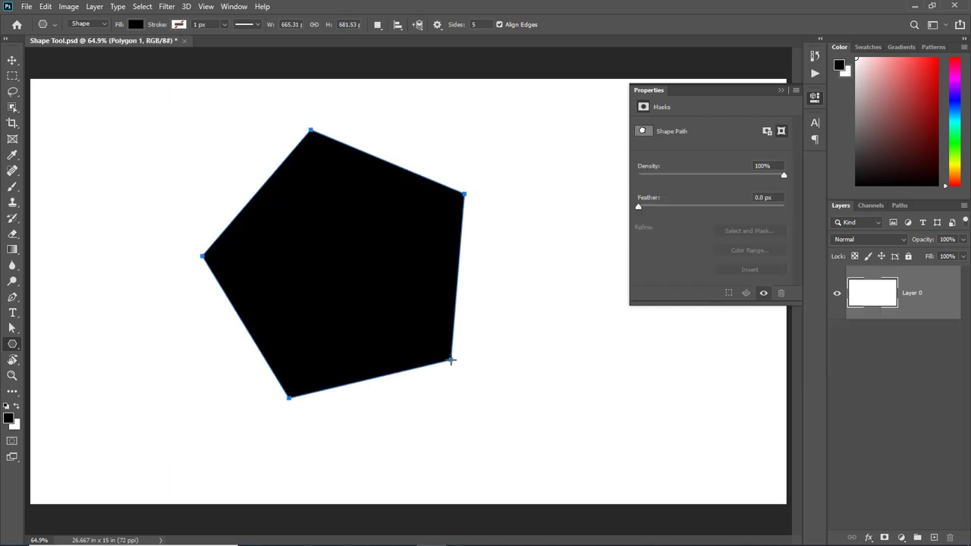
- Set the polygon sides to 3, draw a triangle about 439 by 418 px, and undo it
double_click(476, 25)
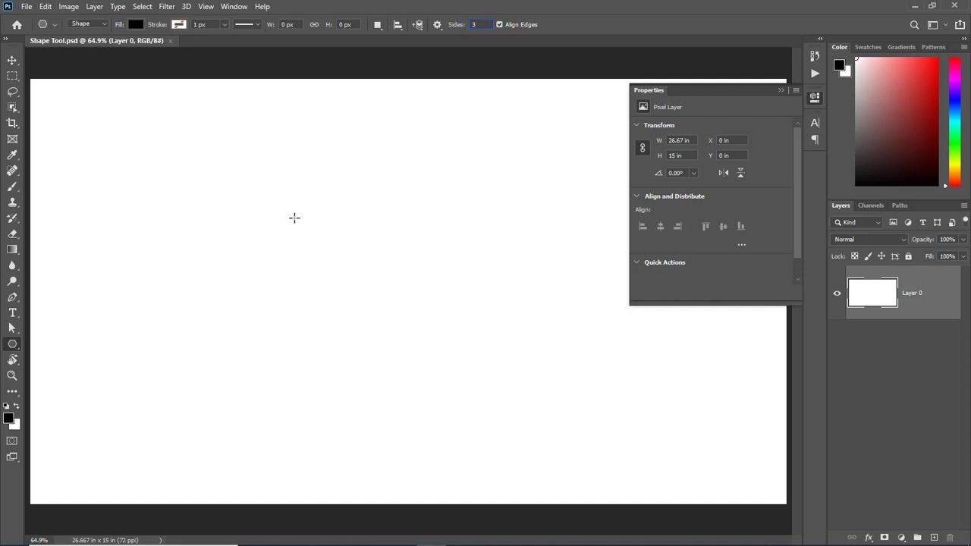
drag(295, 217, 370, 280)
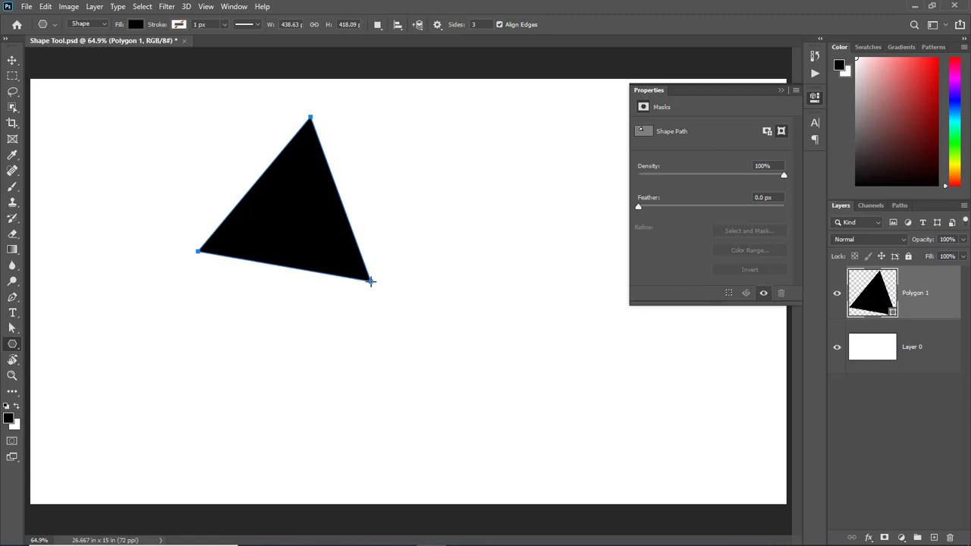
key(ctrl+z)
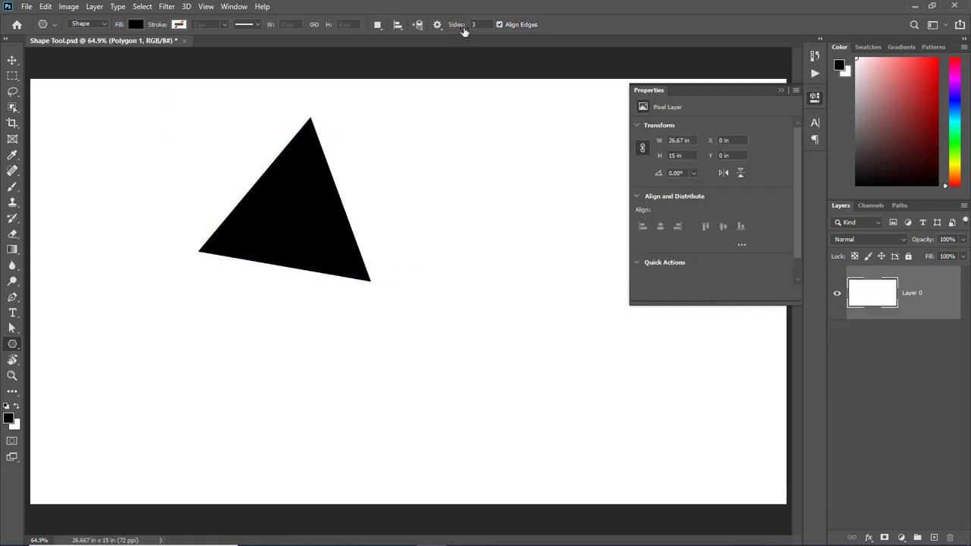
- Set the polygon sides to 10, draw a decagon about 733 by 716 px, and undo it
click(474, 24)
text(1)
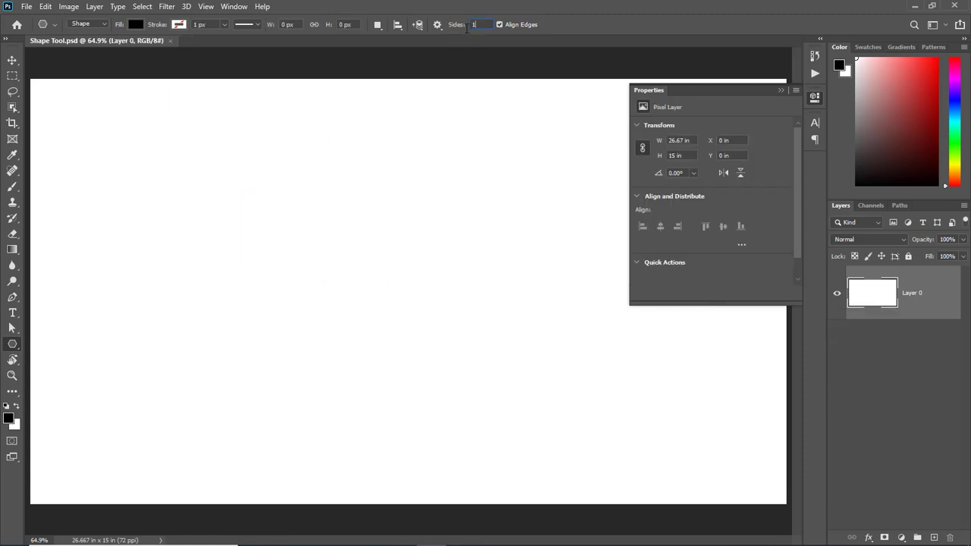
text(0)
drag(311, 251, 435, 325)
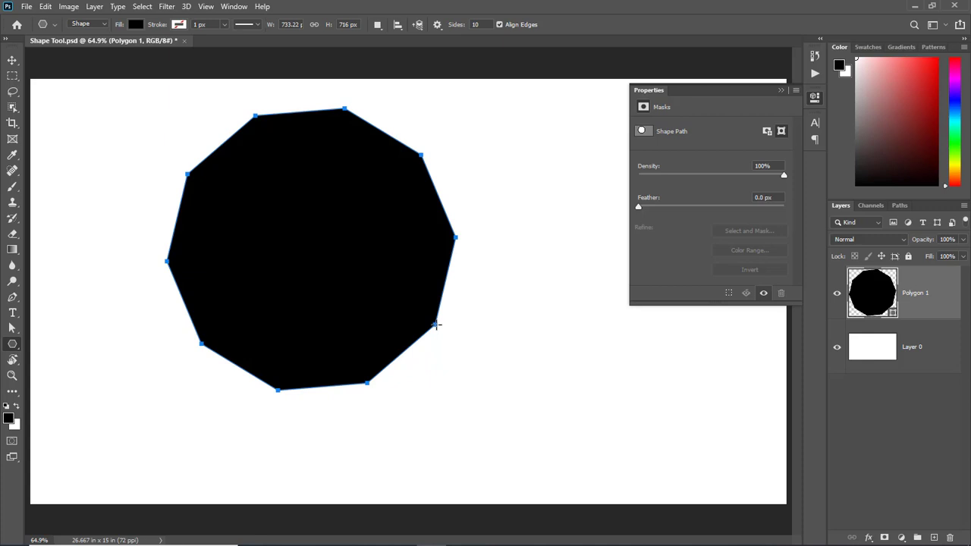
key(ctrl+z)
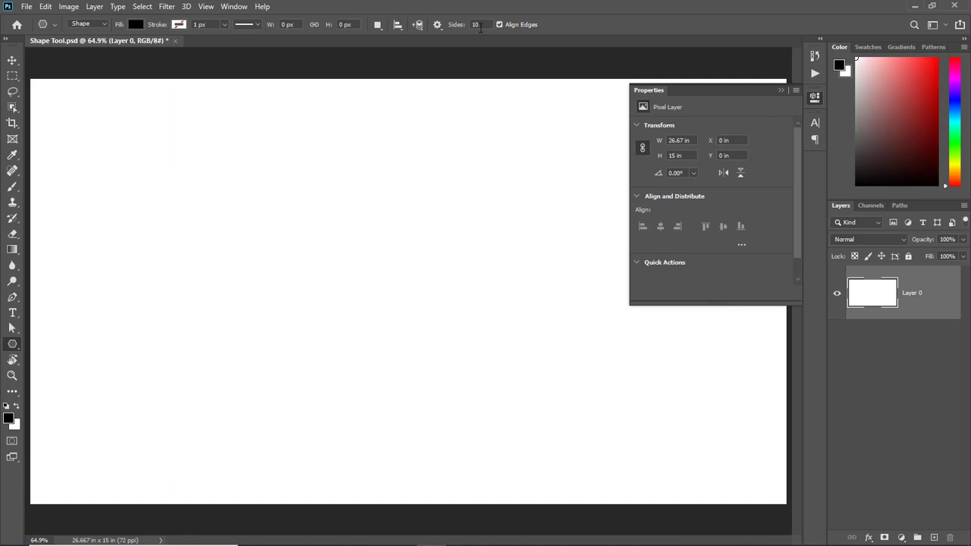
- Set the sides to 5 with the Star option on, draw a five-pointed star about 745 px wide, and delete it
click(475, 24)
text(5)
click(437, 25)
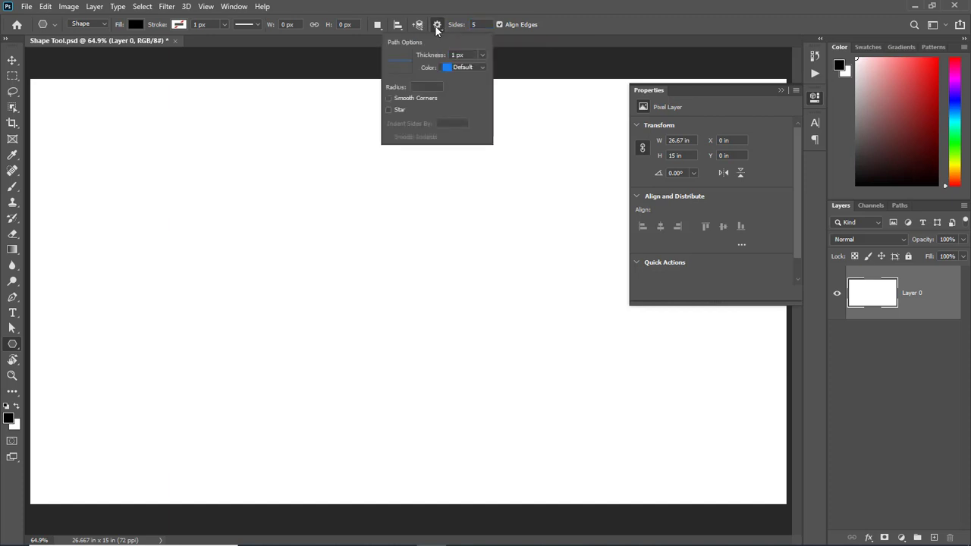
click(394, 111)
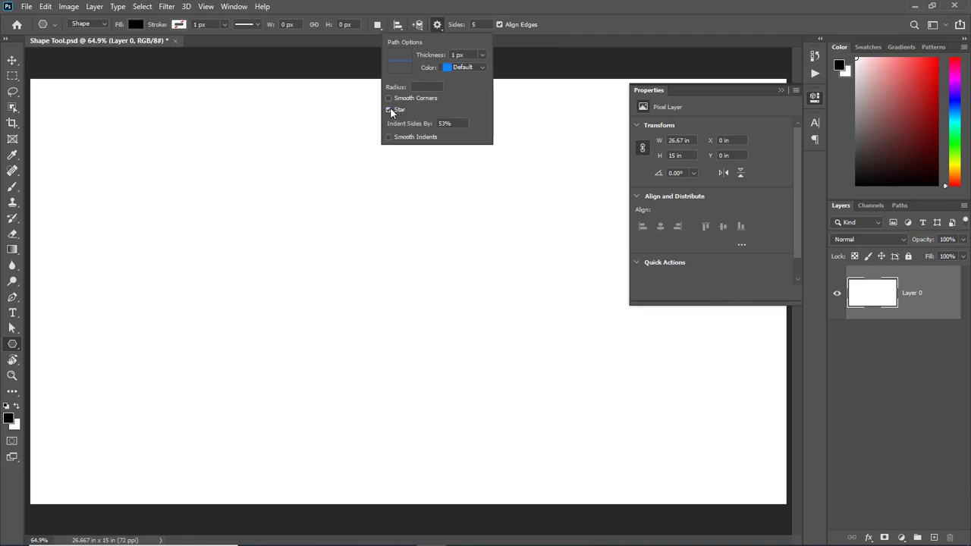
click(309, 255)
drag(309, 255, 442, 346)
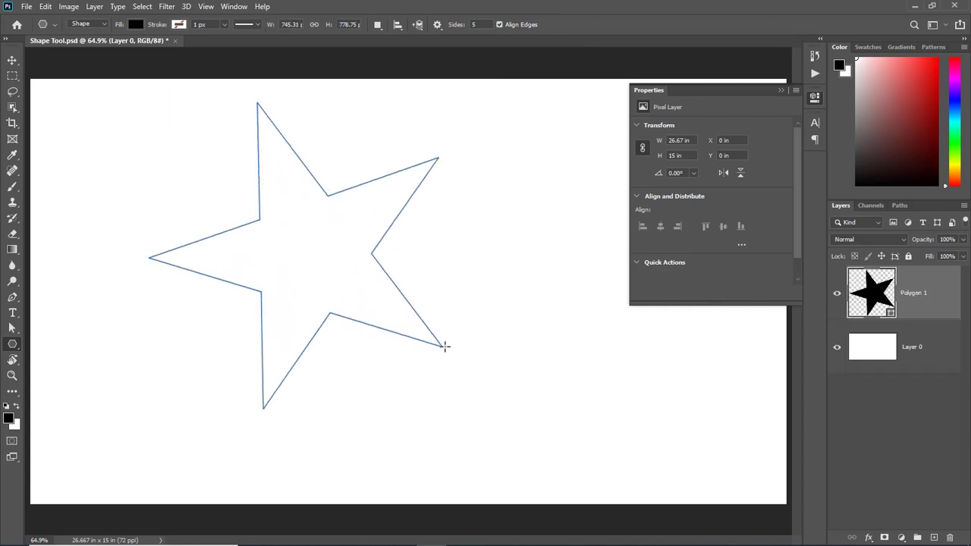
key(Return)
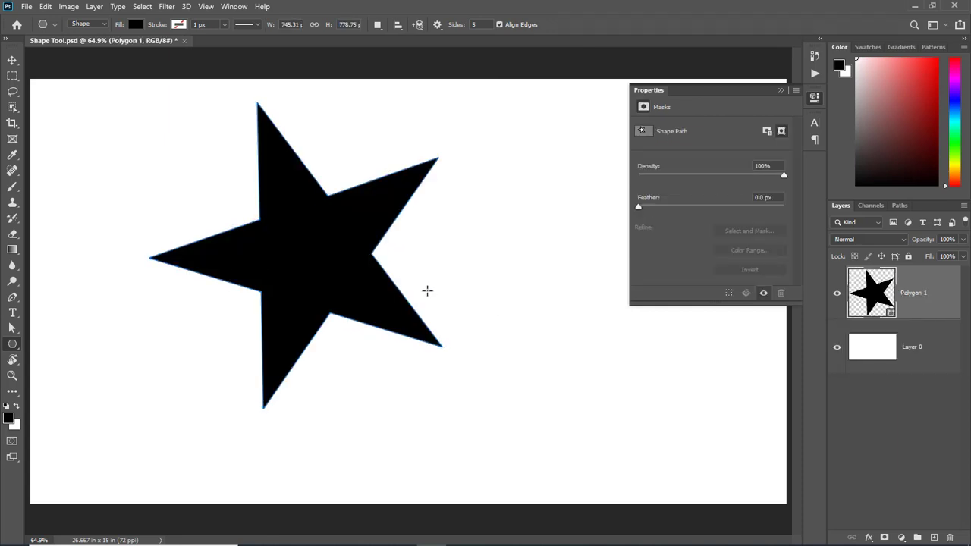
key(Delete)
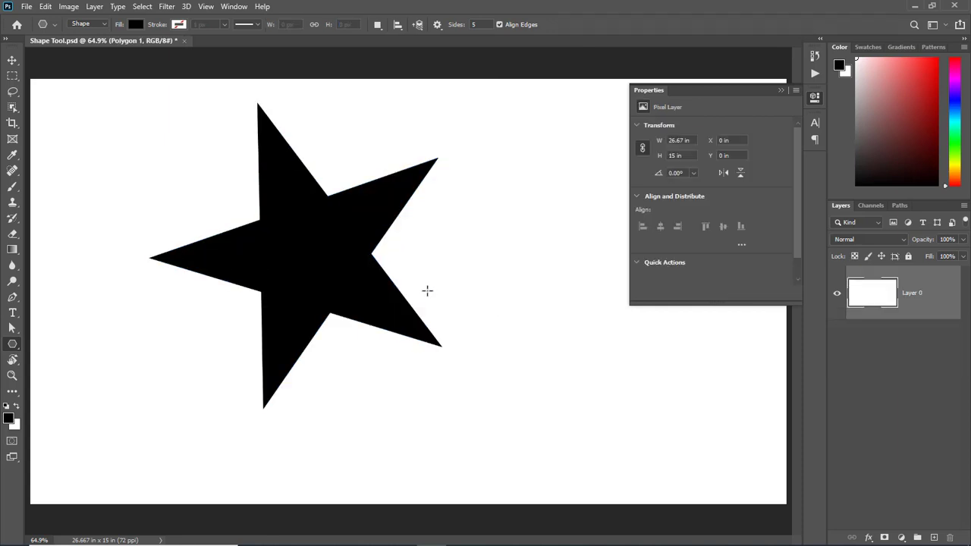
- Set the sides to 10, draw a ten-pointed star about 833 by 807 px, and undo it
click(466, 28)
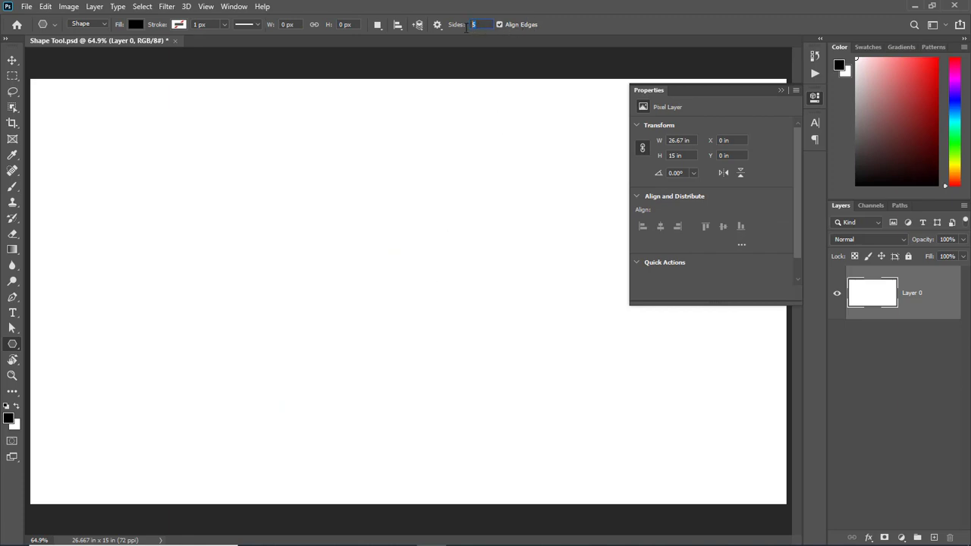
text(10)
drag(310, 266, 447, 342)
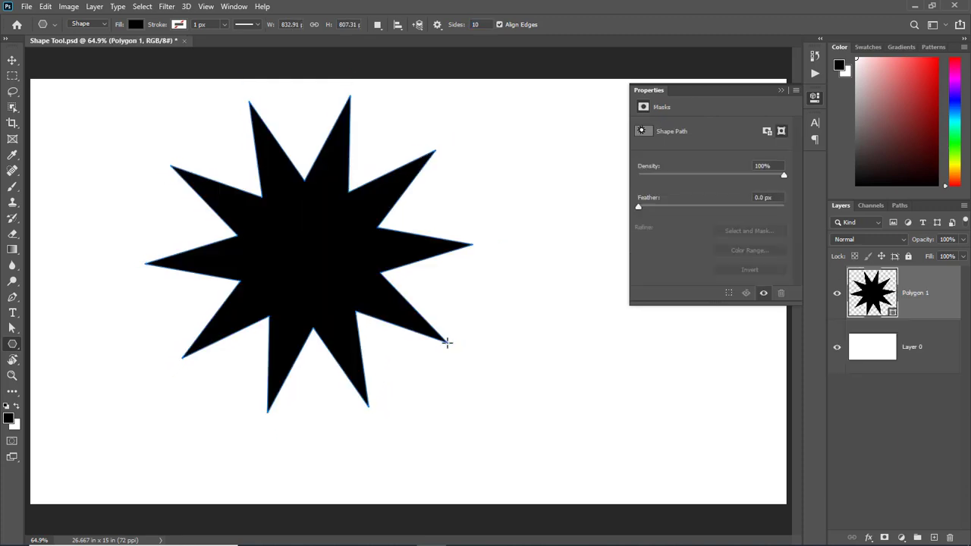
key(ctrl+z)
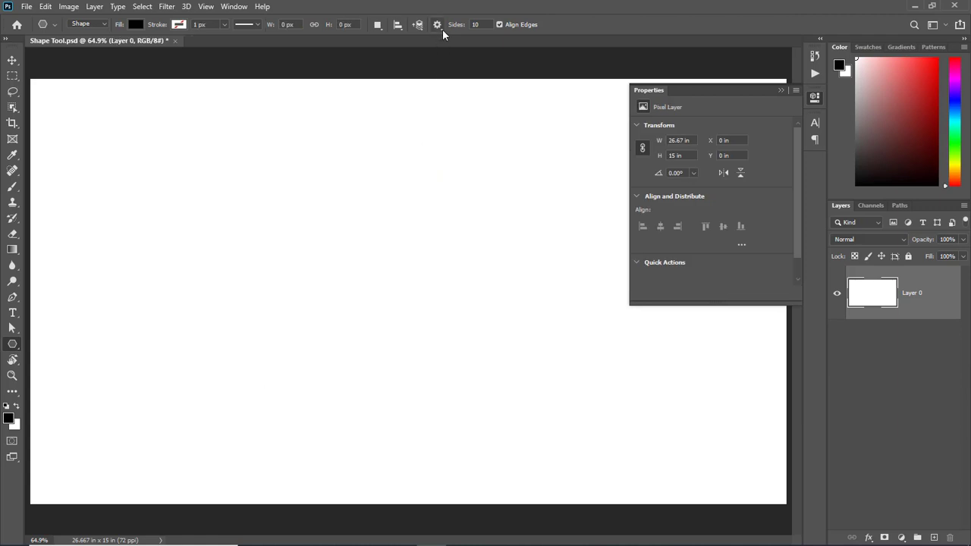
- Set the sides to 5, turn on Smooth Corners, draw a rounded-tip star about 485 by 505 px, and undo the shape
drag(483, 25, 470, 28)
text(5)
click(437, 25)
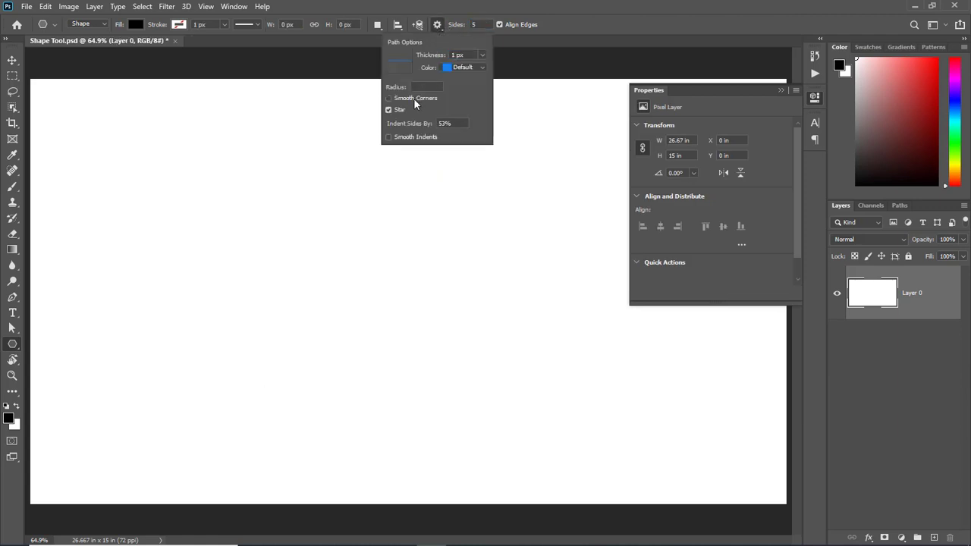
click(390, 97)
click(303, 224)
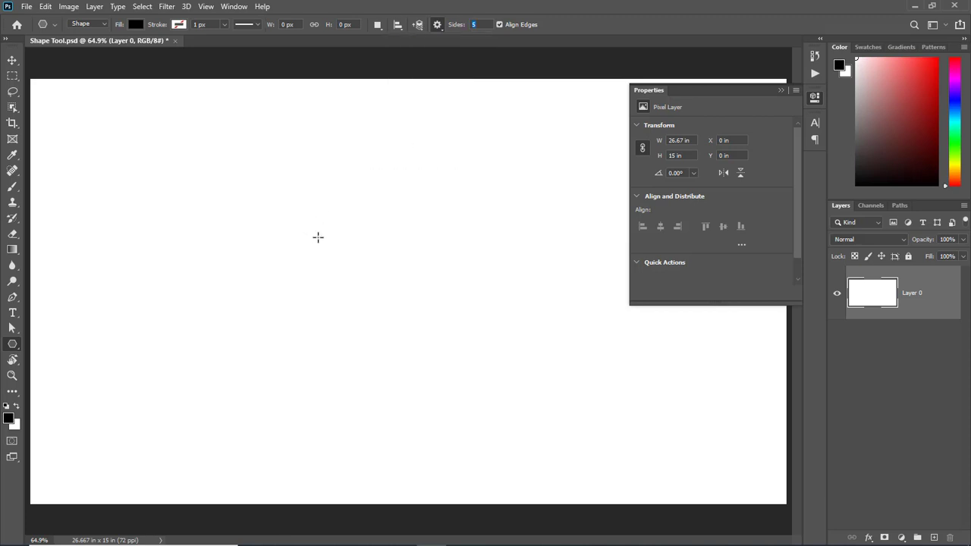
drag(299, 227, 433, 318)
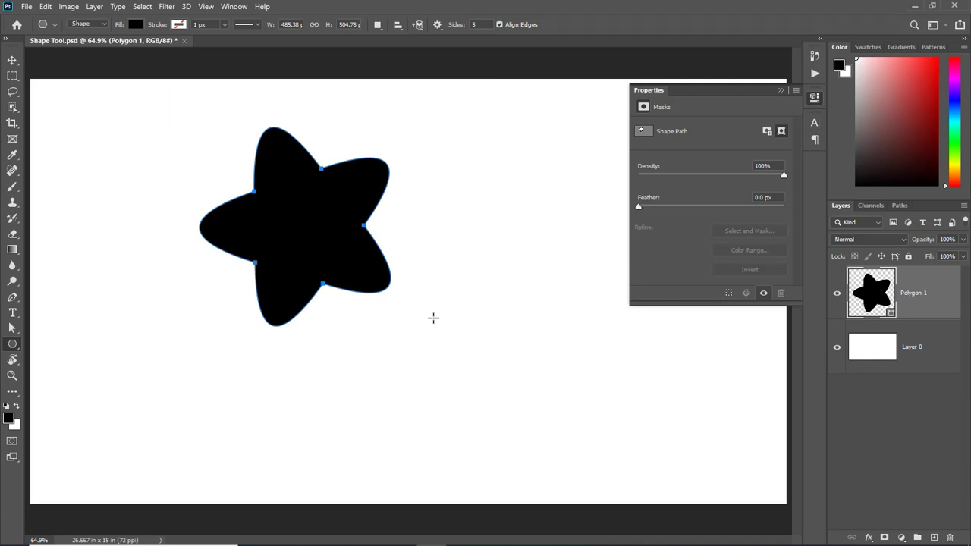
key(ctrl+z)
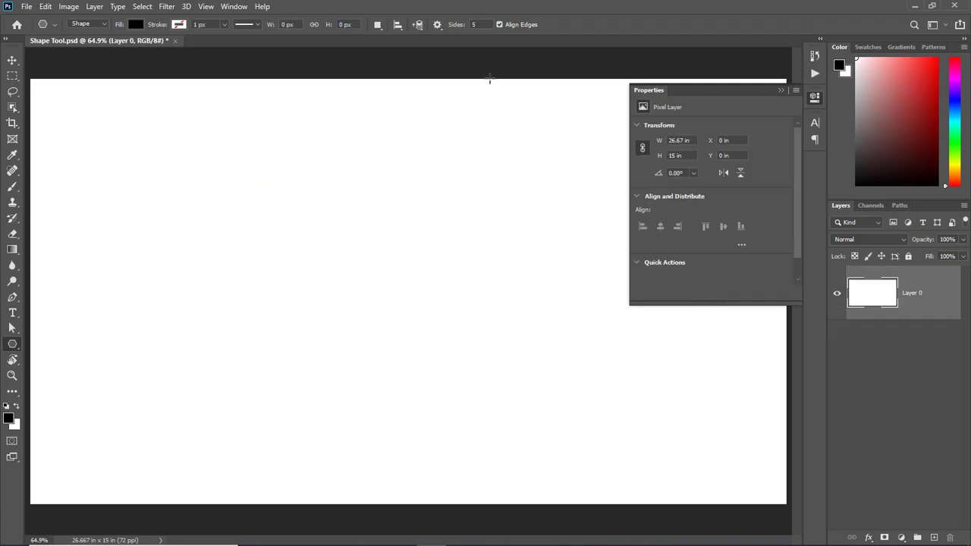
- Turn on Smooth Indents, draw a five-pointed star about 681 by 694 px, and undo the shape
click(438, 25)
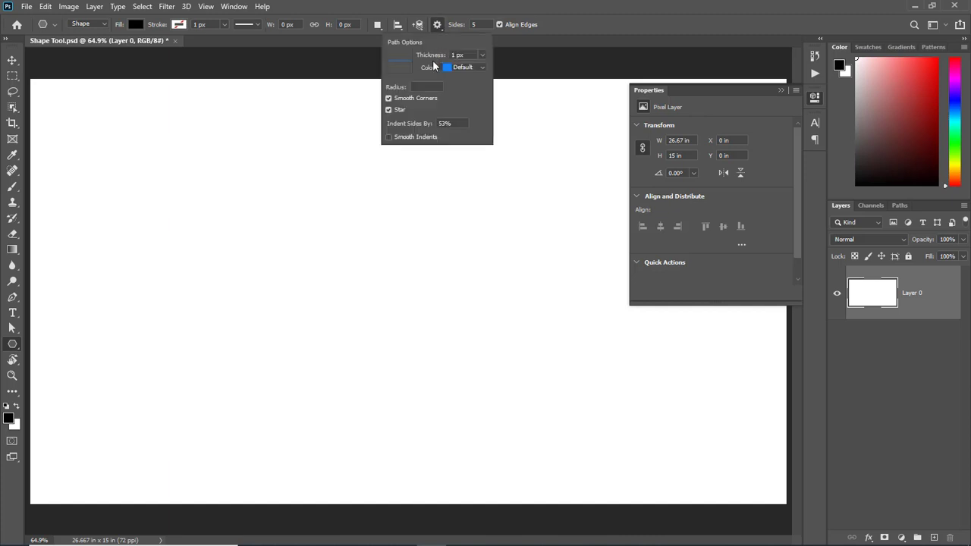
click(389, 137)
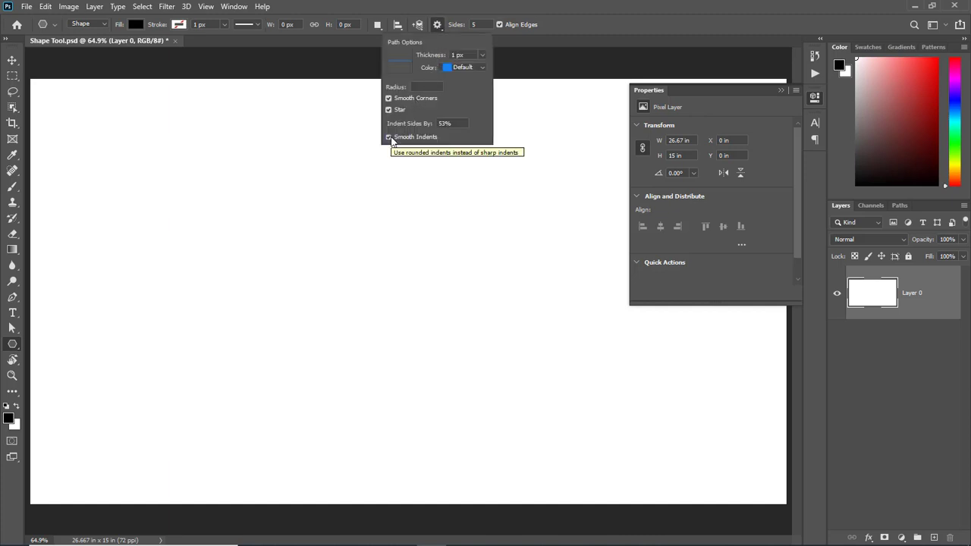
drag(323, 249, 474, 337)
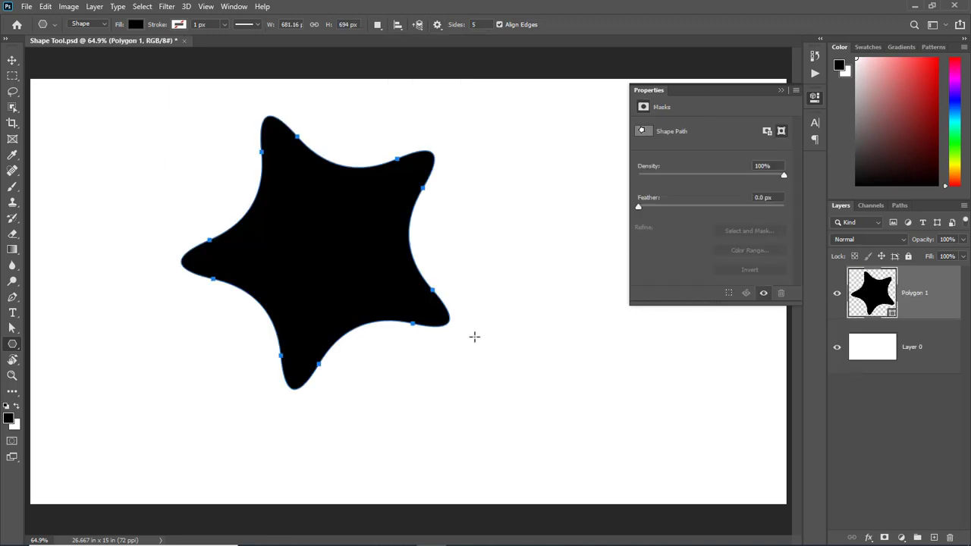
key(ctrl+z)
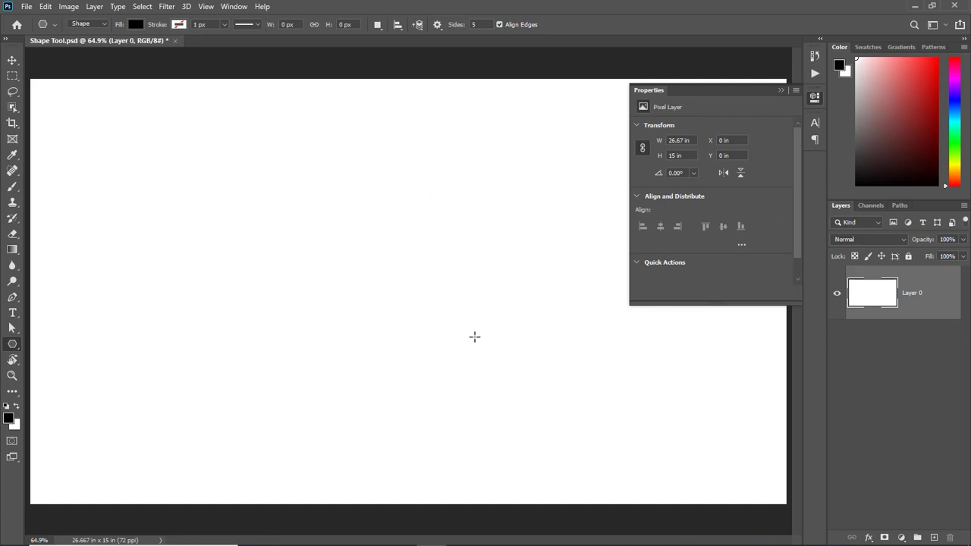
- Set the star's side indent to 90% and the number of sides to 20
click(436, 25)
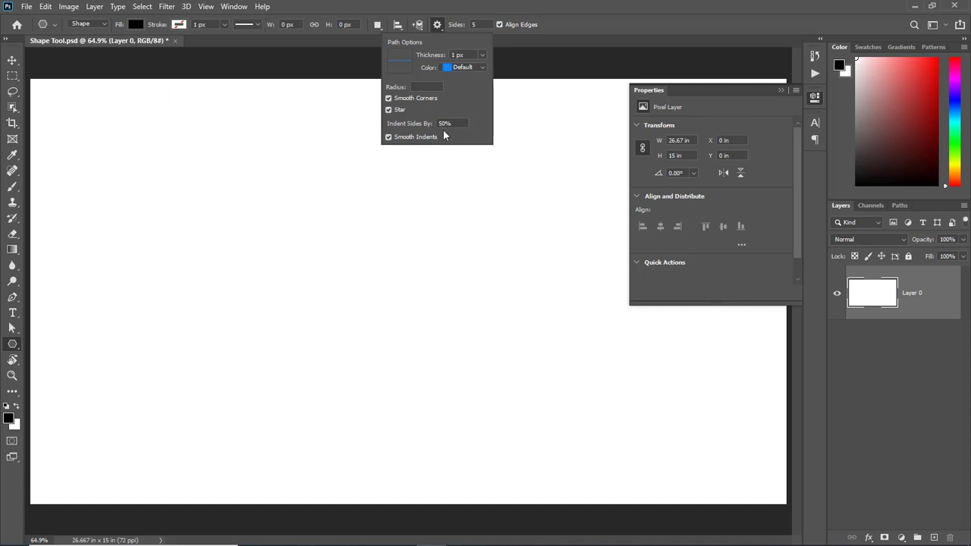
drag(455, 124, 407, 129)
text(90)
key(Return)
drag(483, 24, 462, 25)
text(20)
key(Return)
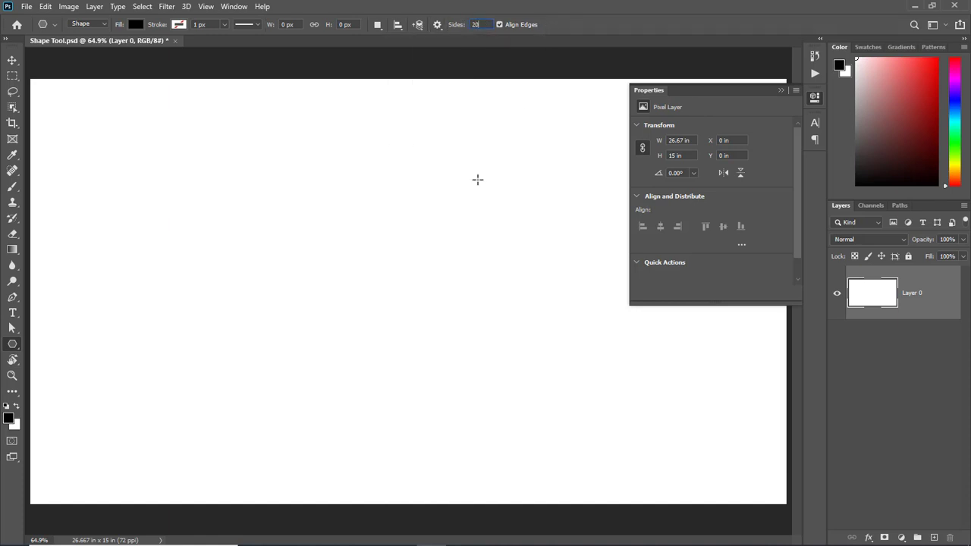
- Draw a black 20-pointed star about 792 by 792 px in the left half of the canvas and delete it
drag(306, 266, 455, 347)
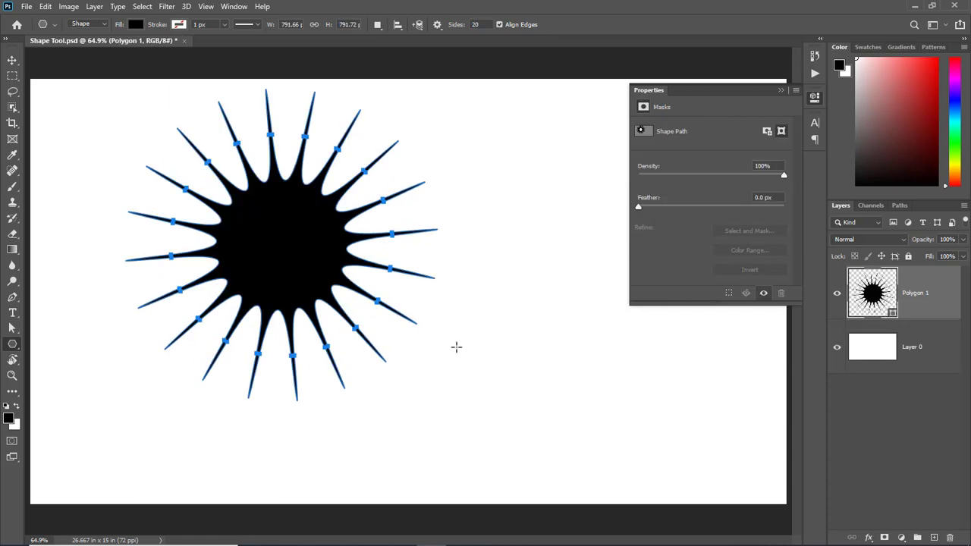
key(Return)
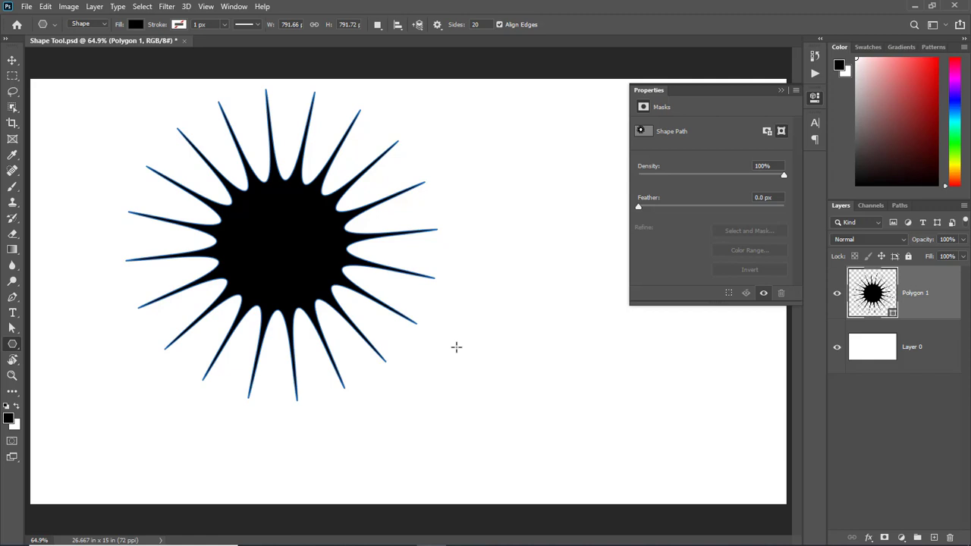
key(Delete)
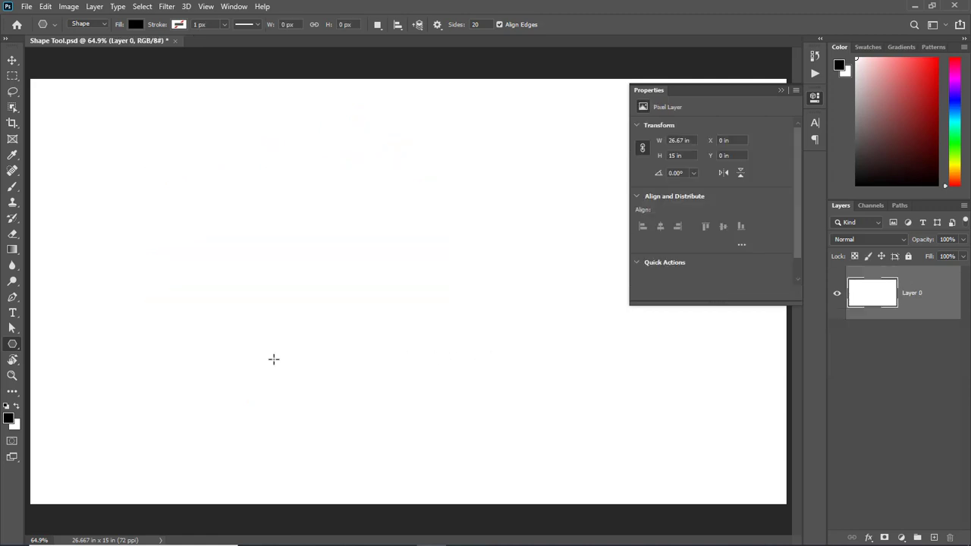
- With the Line tool at 1 px weight, draw a horizontal line about 759 px long near the canvas's upper edge
right_click(18, 346)
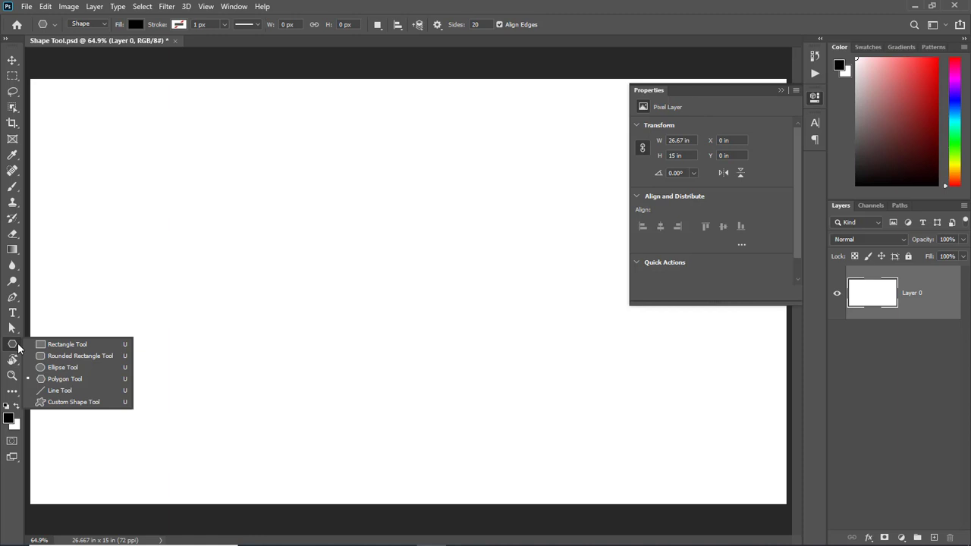
click(95, 389)
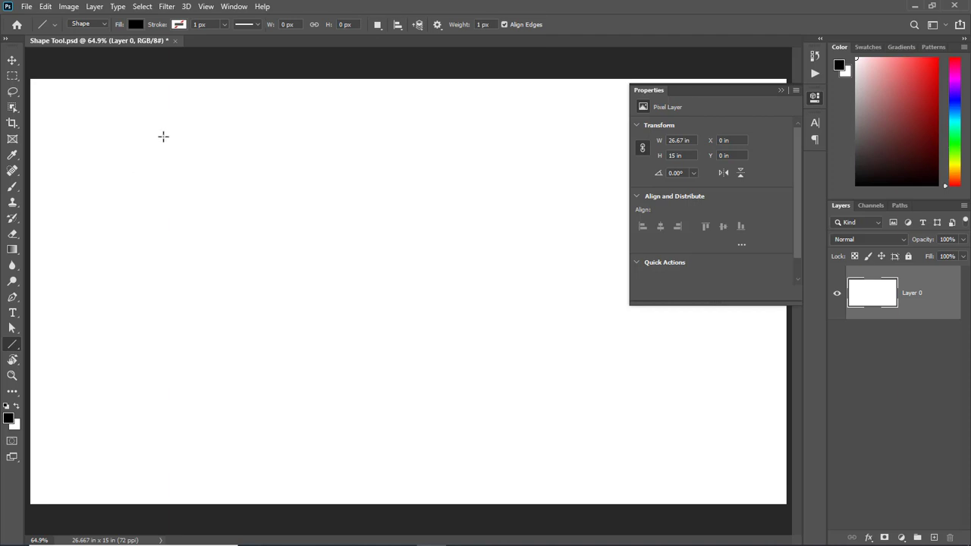
drag(163, 136, 461, 127)
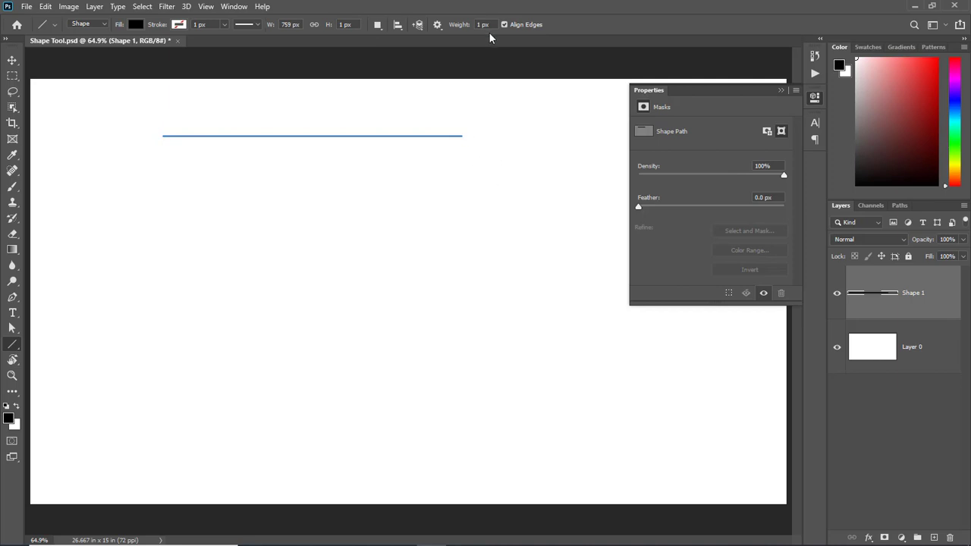
- Set the line weight to 10 px and draw a second horizontal line just below the first one
drag(482, 25, 470, 28)
text(10)
drag(169, 185, 476, 185)
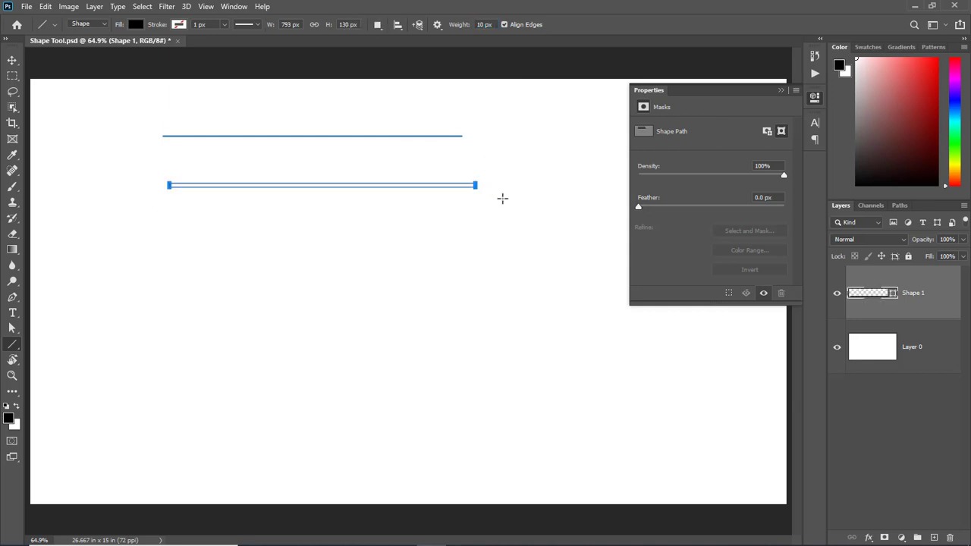
click(547, 201)
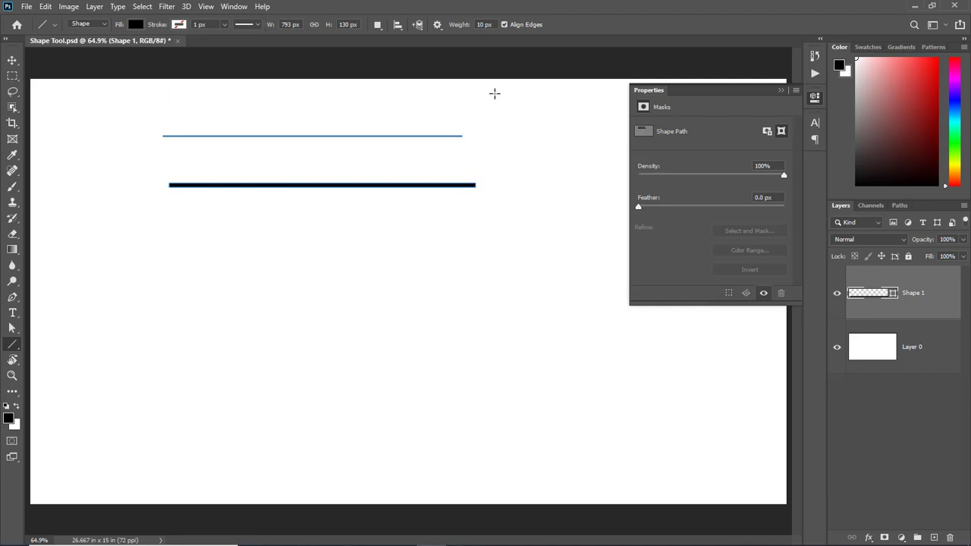
- Turn on the Start and End arrowheads and draw a horizontal double-headed arrow below the two lines
click(437, 25)
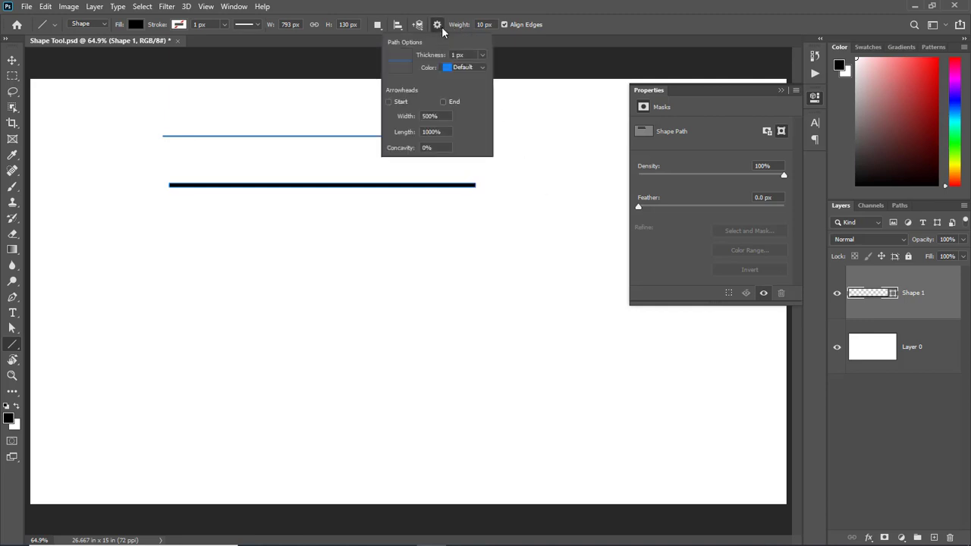
click(388, 102)
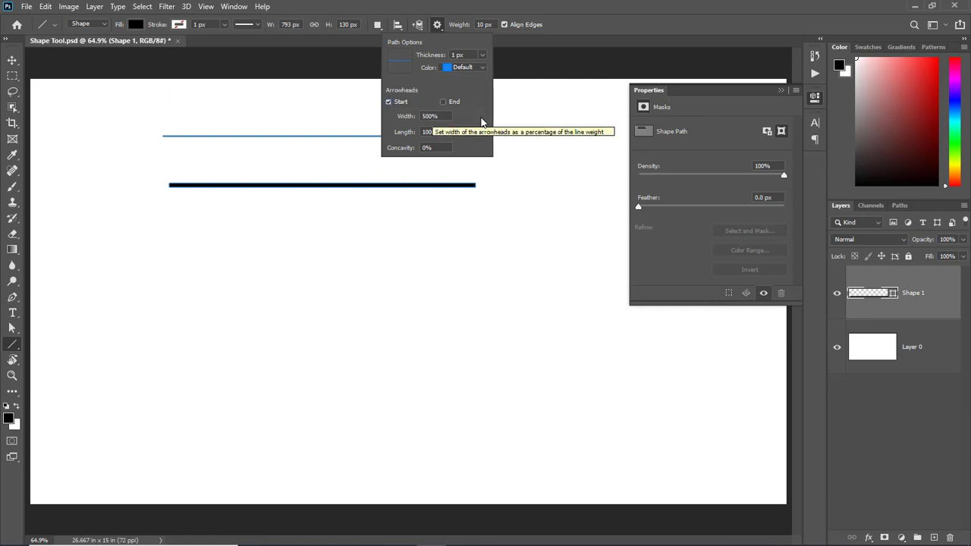
click(442, 102)
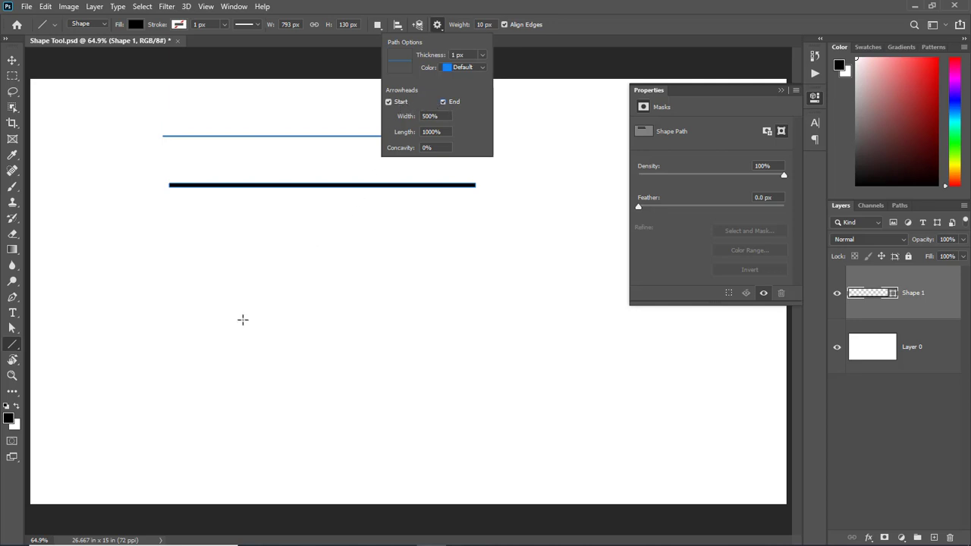
drag(242, 320, 569, 310)
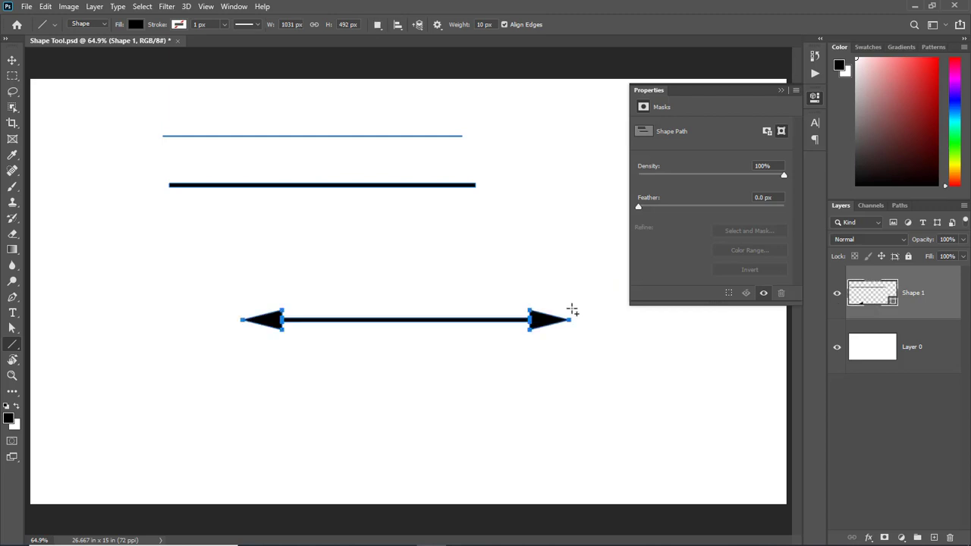
- Set the arrowhead concavity to 50% and draw another horizontal double-headed arrow below the first arrow
click(437, 24)
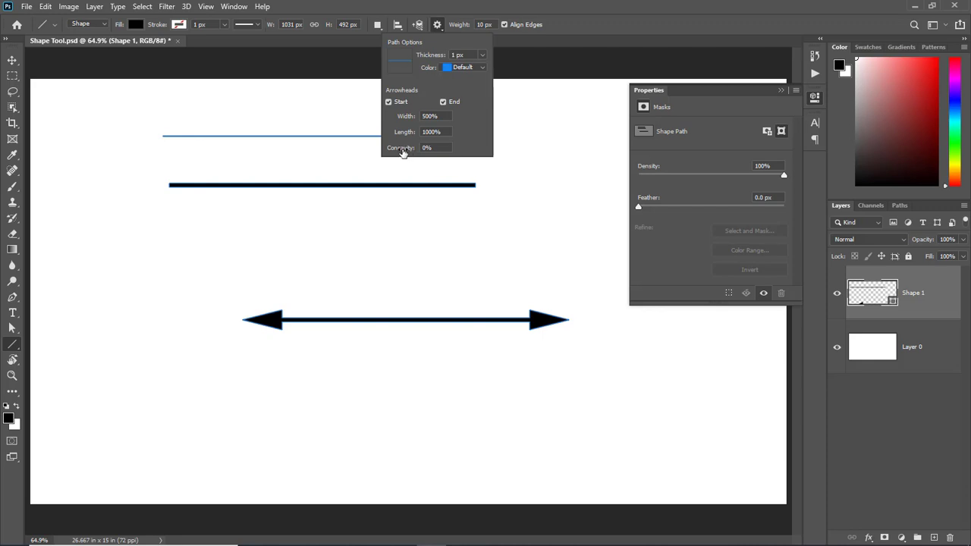
drag(397, 154, 489, 157)
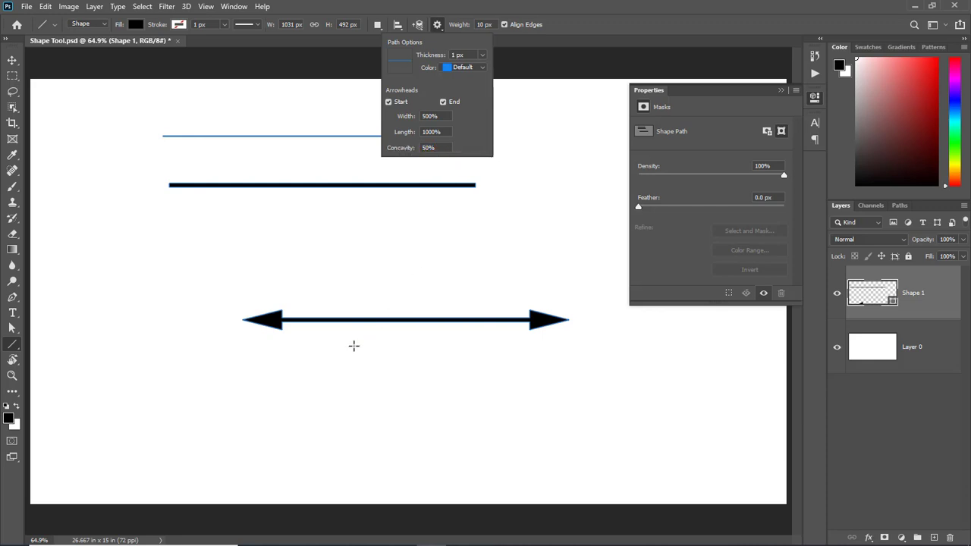
click(230, 406)
drag(231, 406, 603, 395)
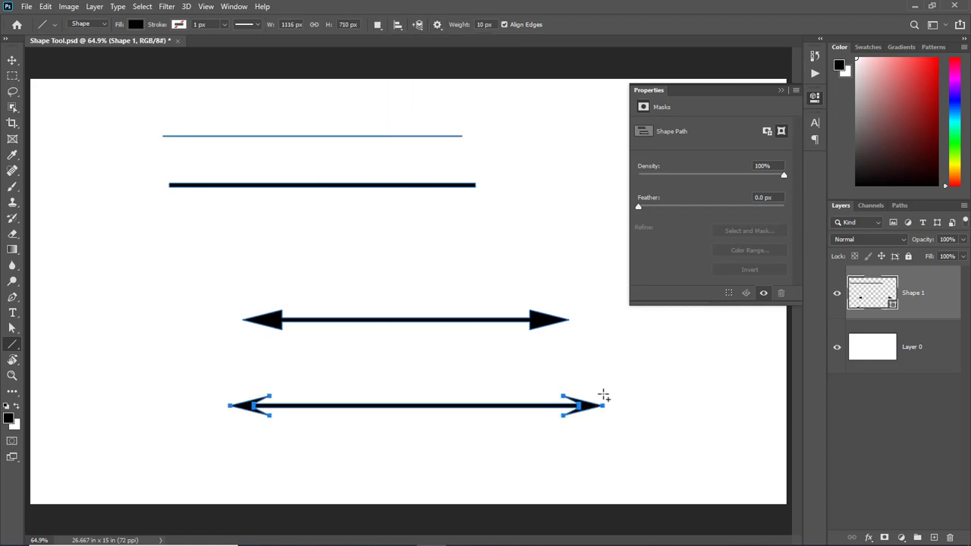
key(Return)
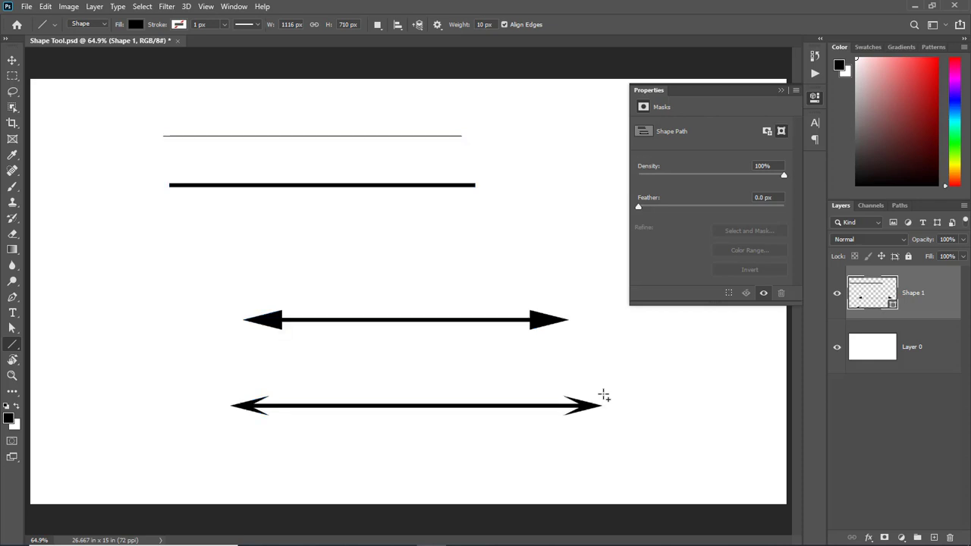
- Draw a magenta 20-pointed star about 680 by 680 px on the blank canvas and delete it
drag(326, 238, 473, 334)
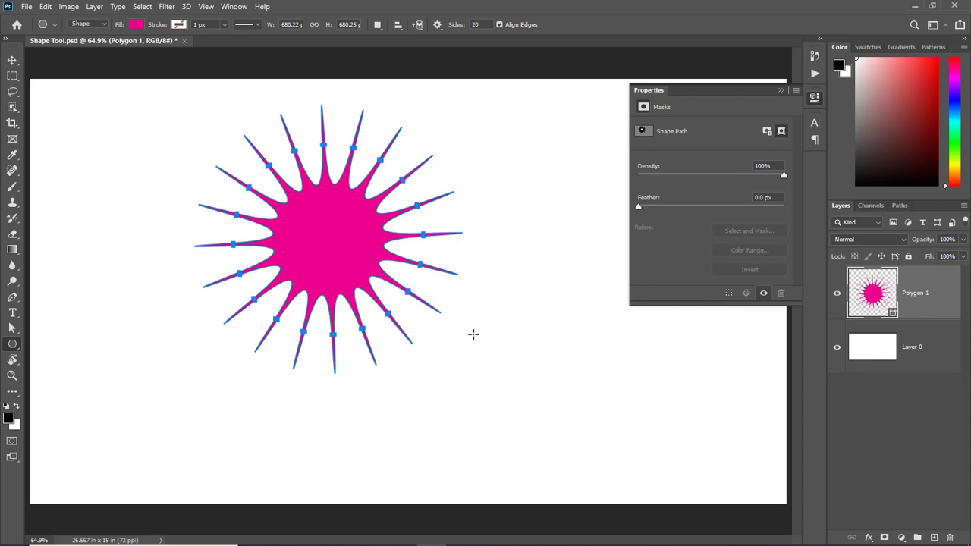
key(Return)
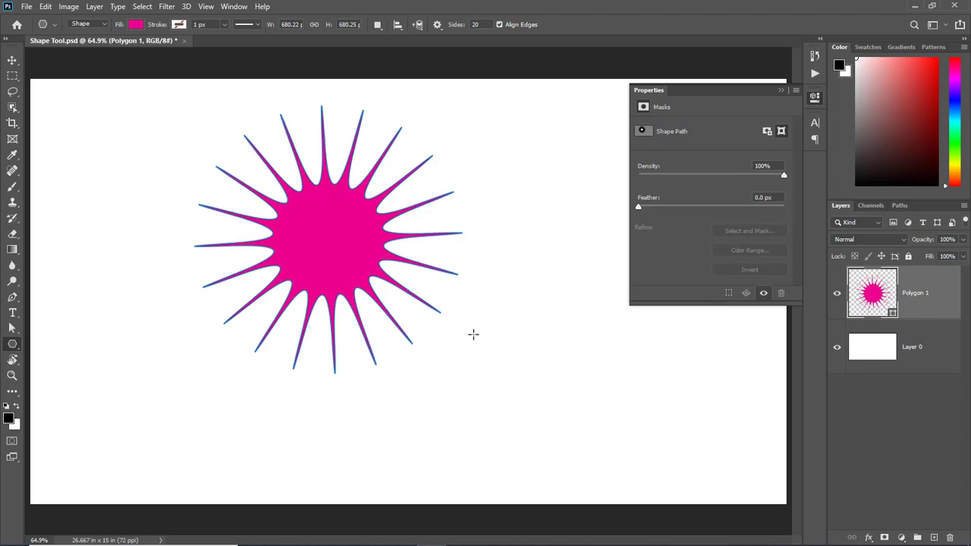
key(Return)
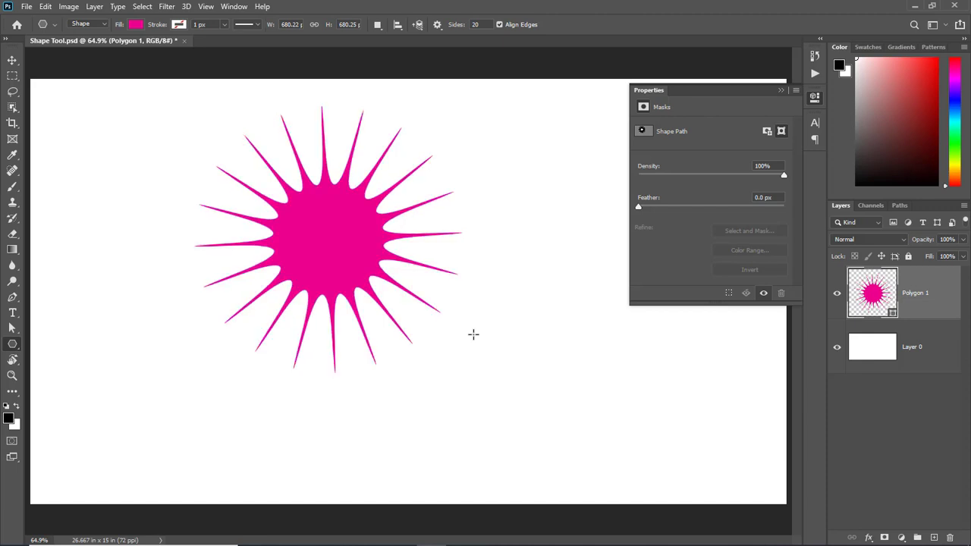
key(Delete)
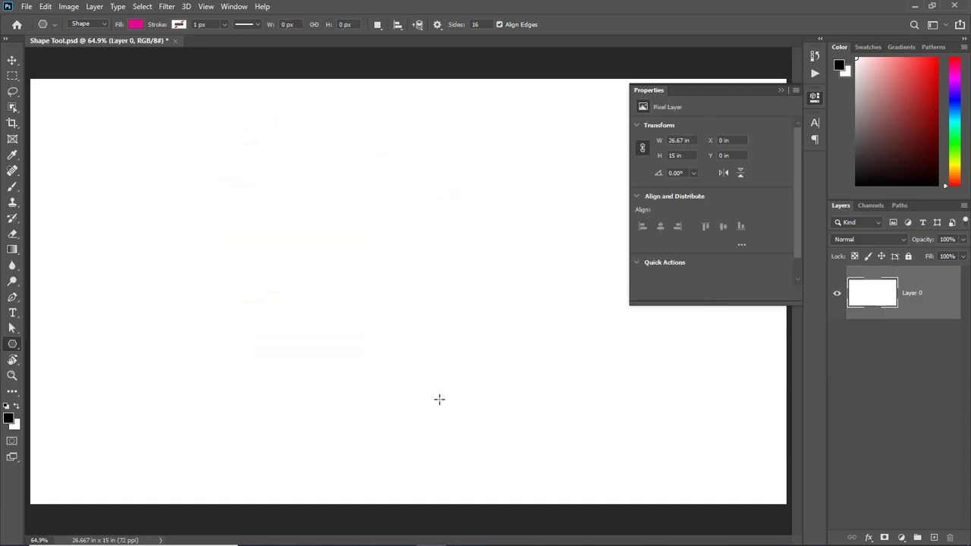
- Switch to the Custom Shape tool and keep its drawing mode on Shape
right_click(12, 344)
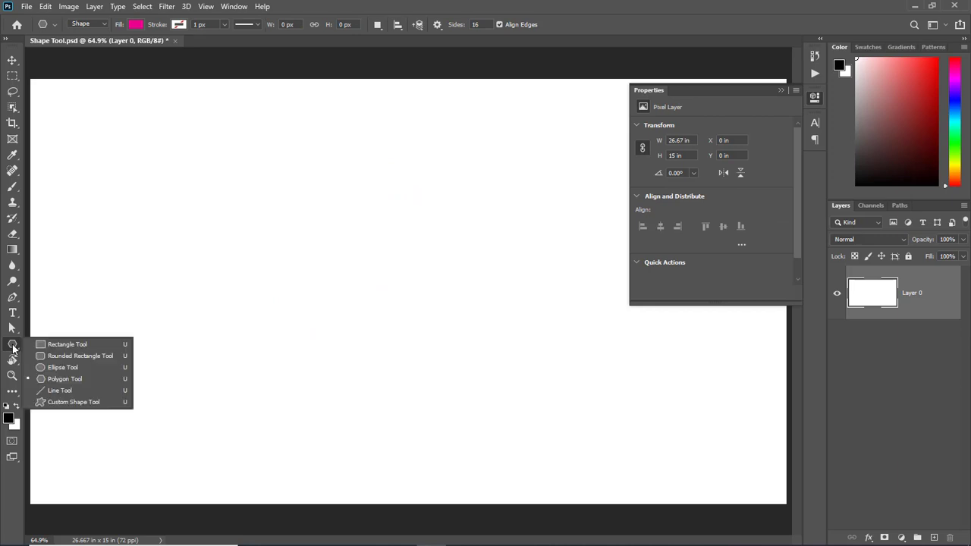
click(100, 401)
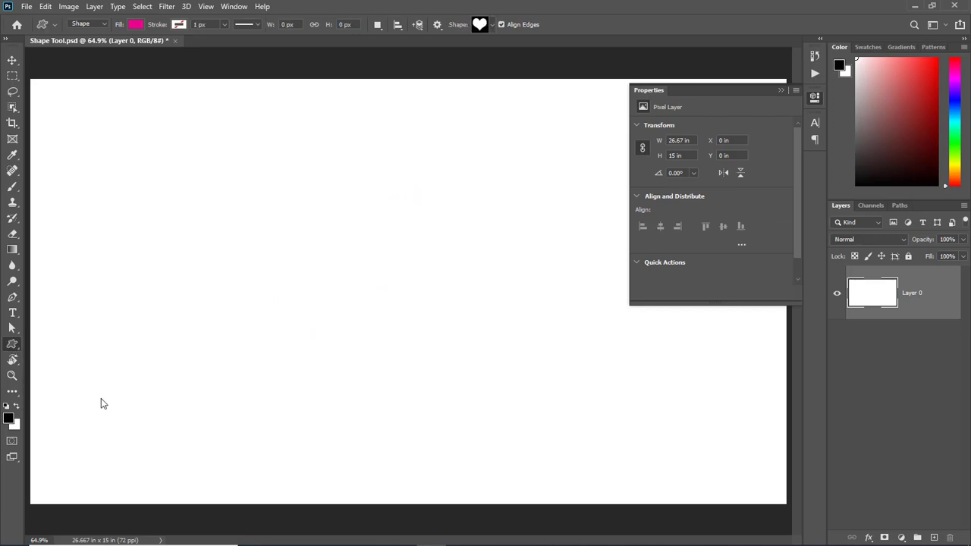
click(104, 23)
click(103, 33)
- Enlarge the custom shape picker, browse the available shapes, and choose the solid spade
click(491, 25)
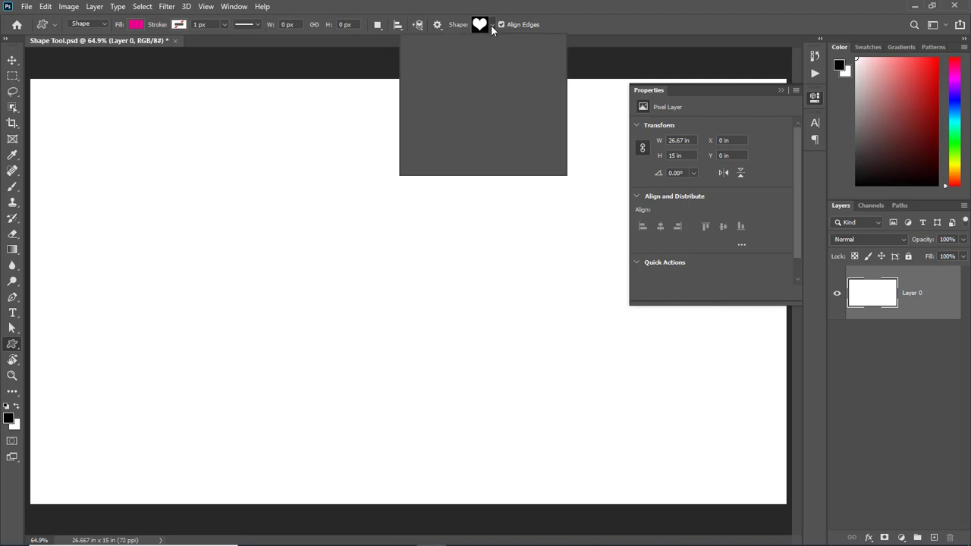
scroll(480, 112, up, 10)
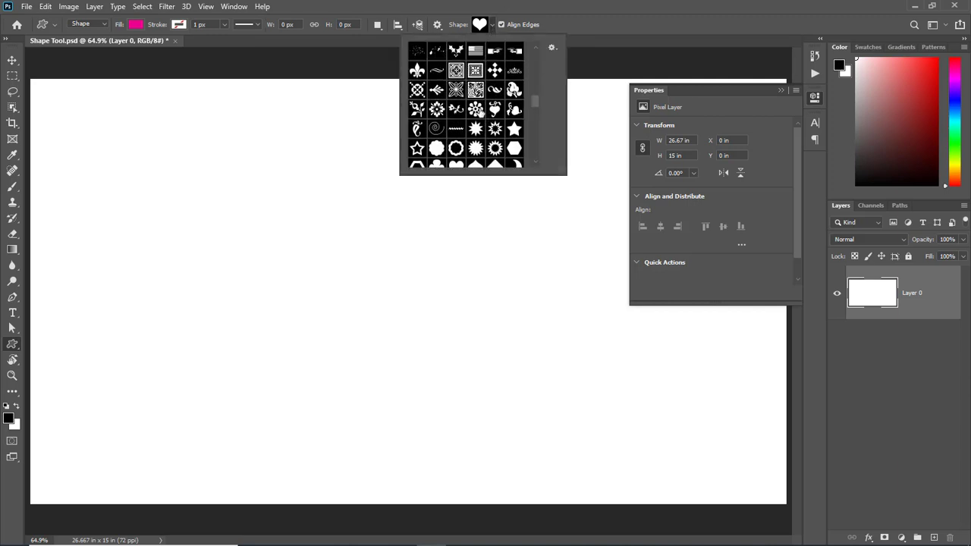
scroll(480, 112, up, 3)
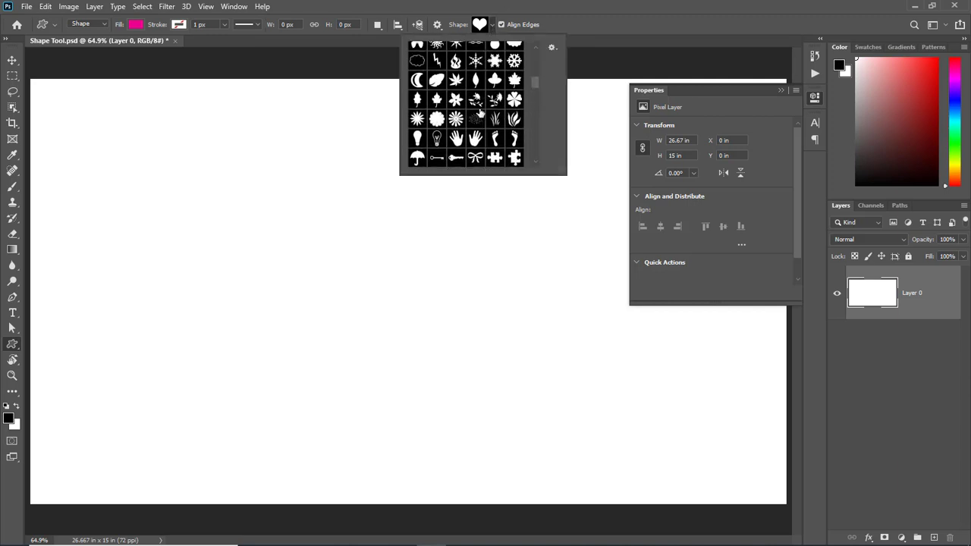
scroll(527, 168, down, 2)
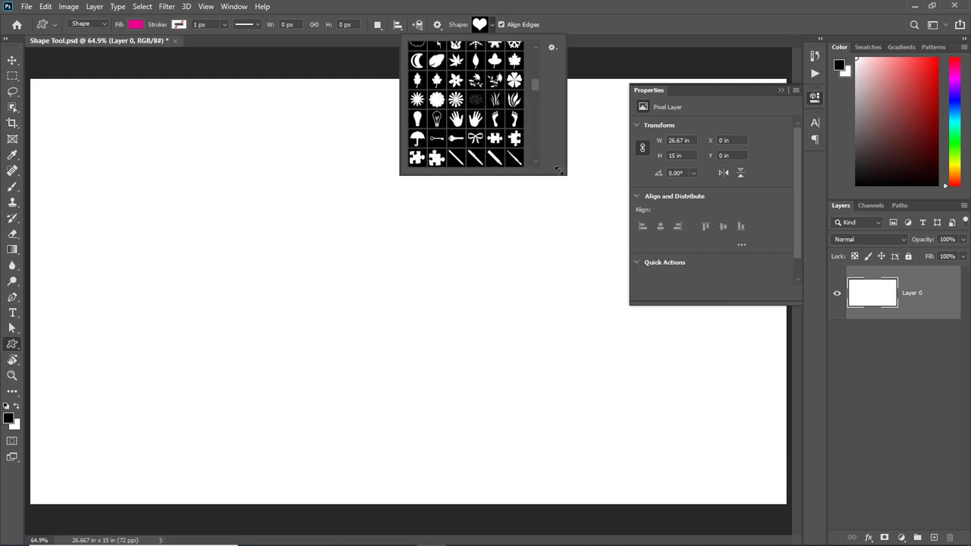
drag(561, 172, 628, 300)
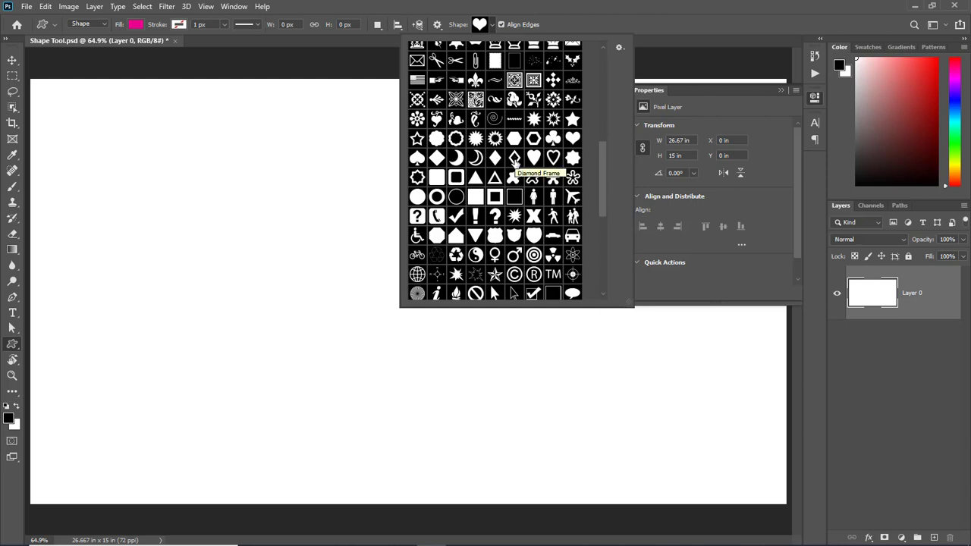
scroll(515, 163, down, 2)
scroll(515, 165, down, 2)
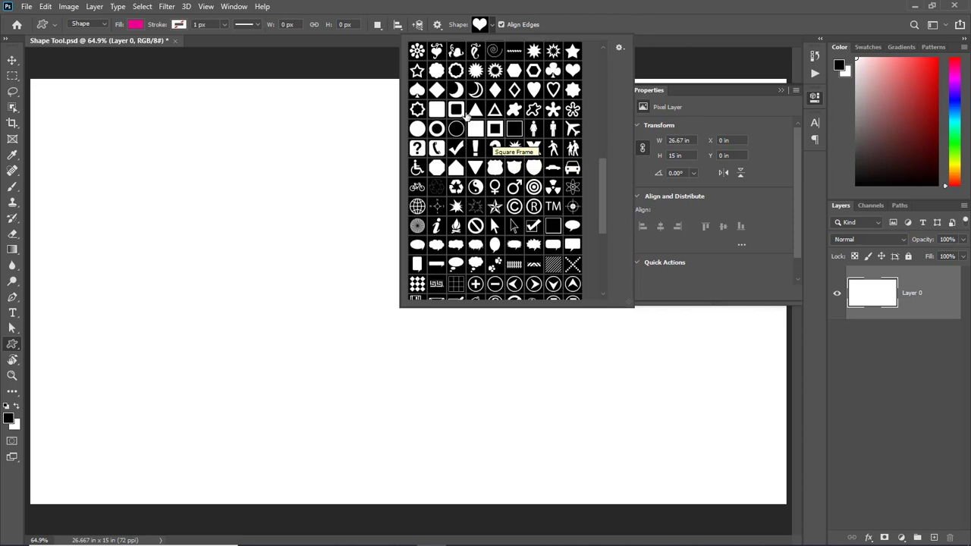
click(417, 90)
click(417, 90)
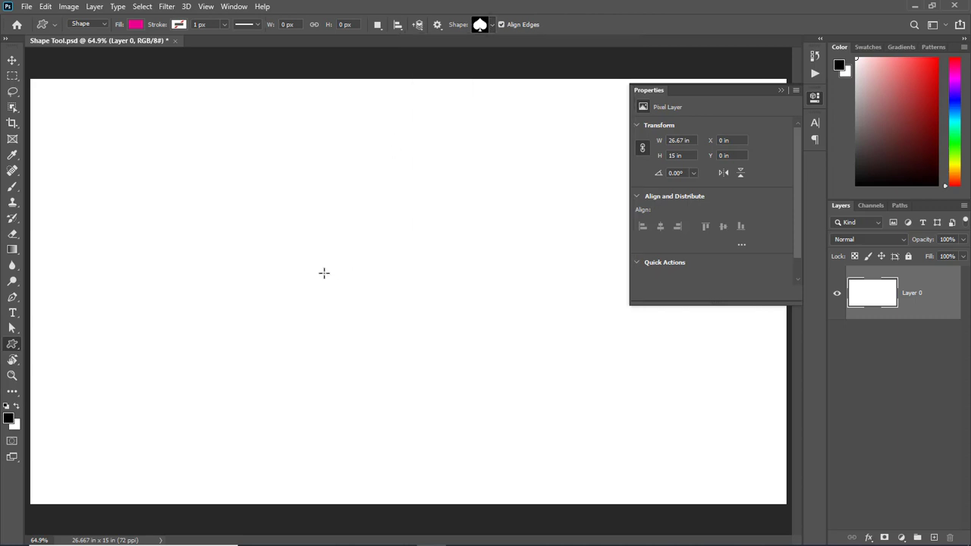
- Set the fill to dark teal and draw a spade about 483 by 451 px near the middle of the canvas
click(137, 24)
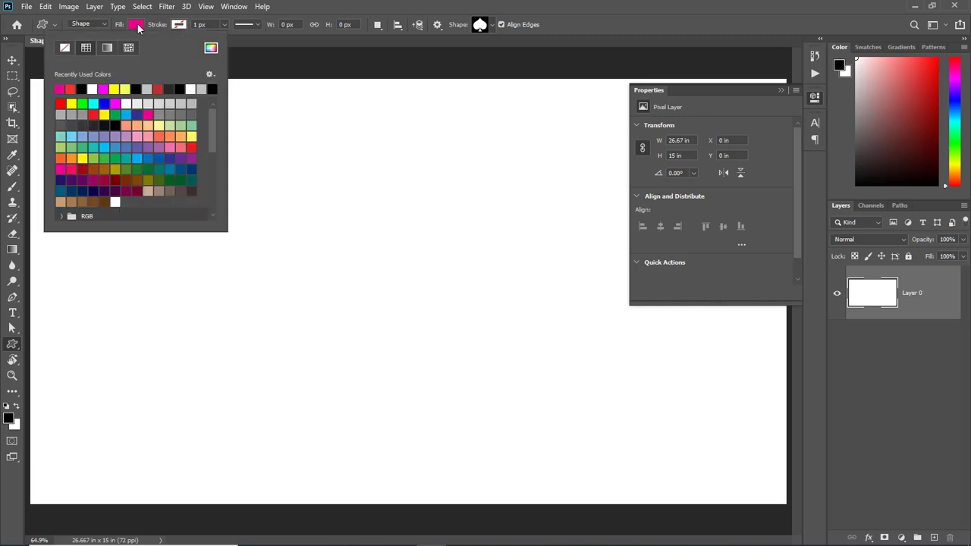
click(159, 168)
drag(293, 191, 482, 368)
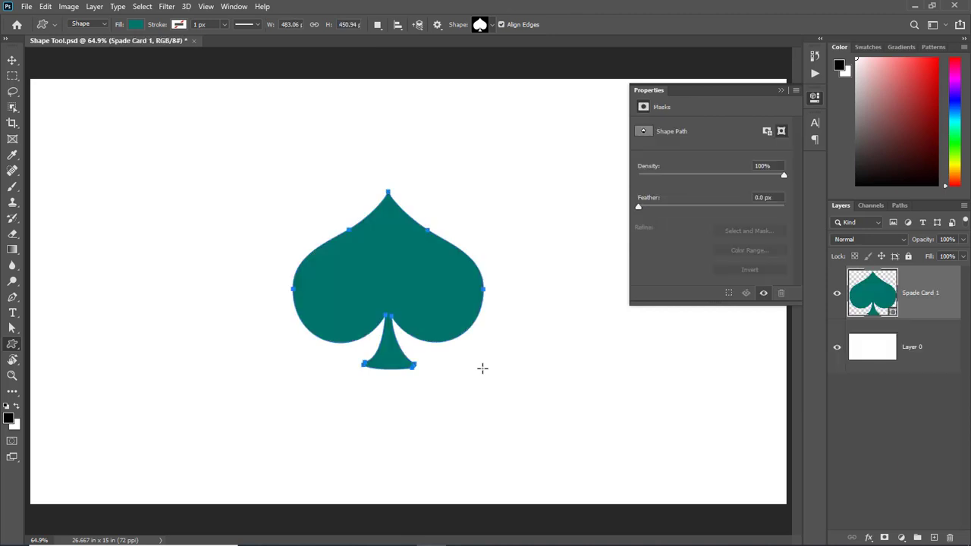
key(Return)
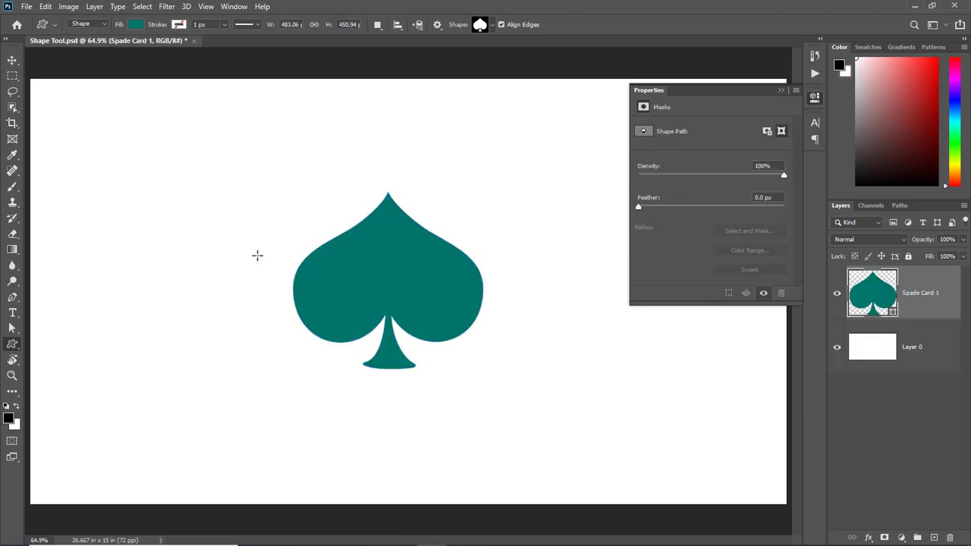
- Try a black-to-white gradient fill and a pattern fill on the spade, and restore its solid dark teal fill
click(136, 24)
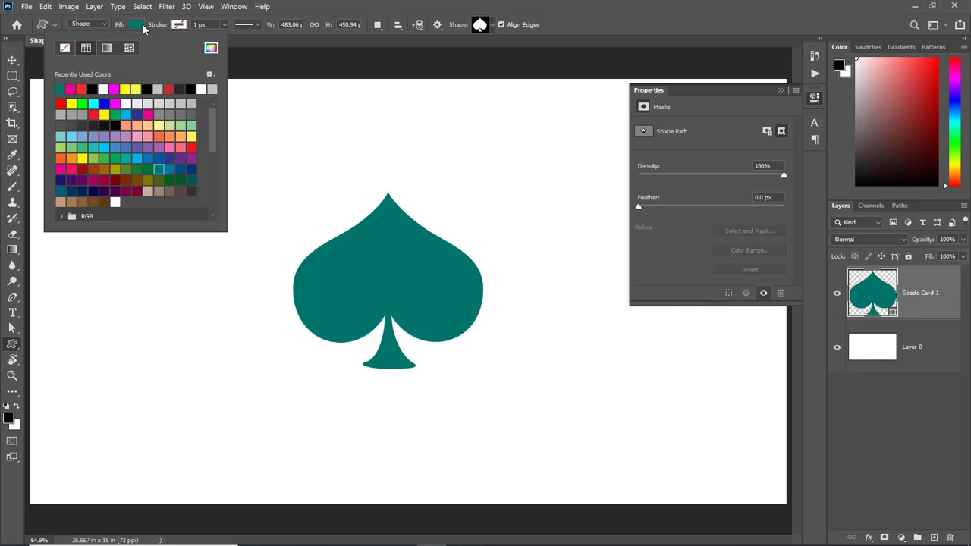
click(109, 47)
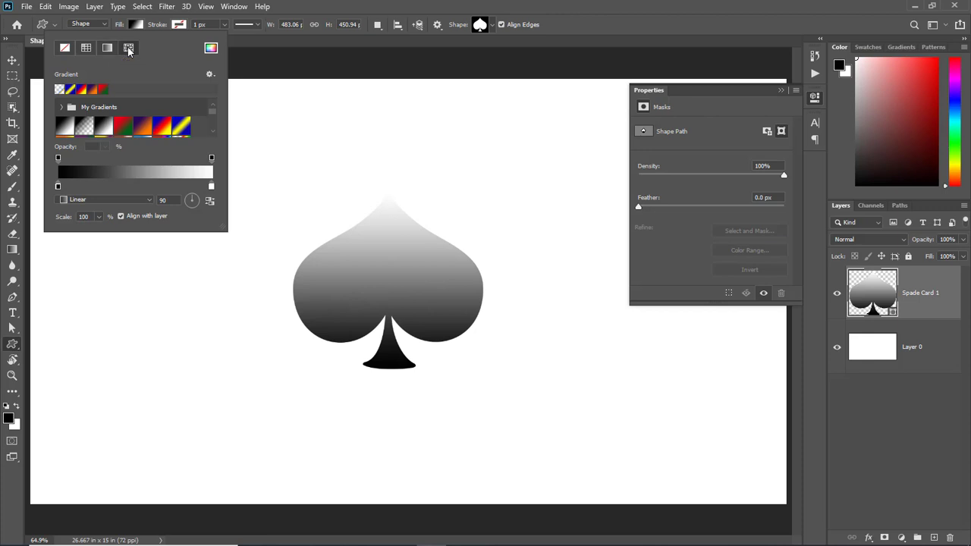
click(128, 48)
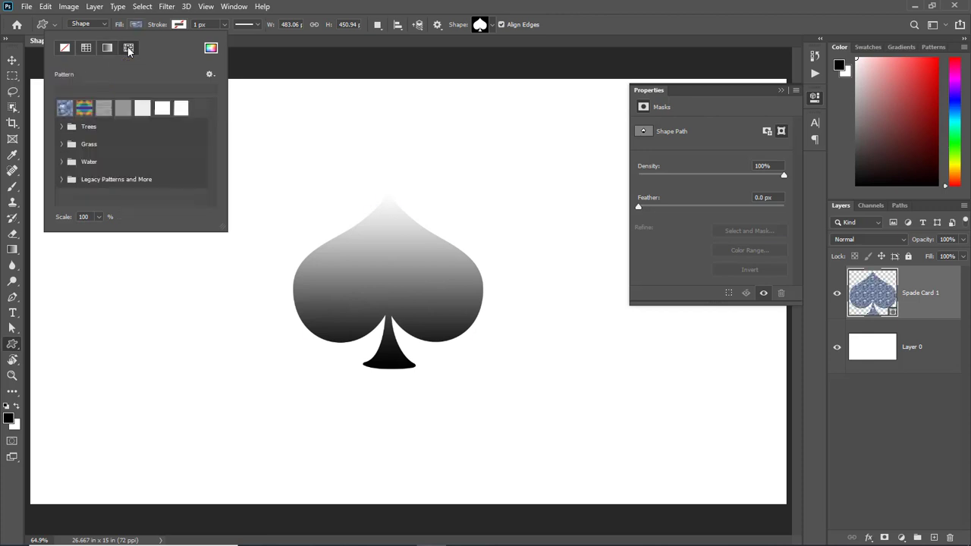
click(85, 49)
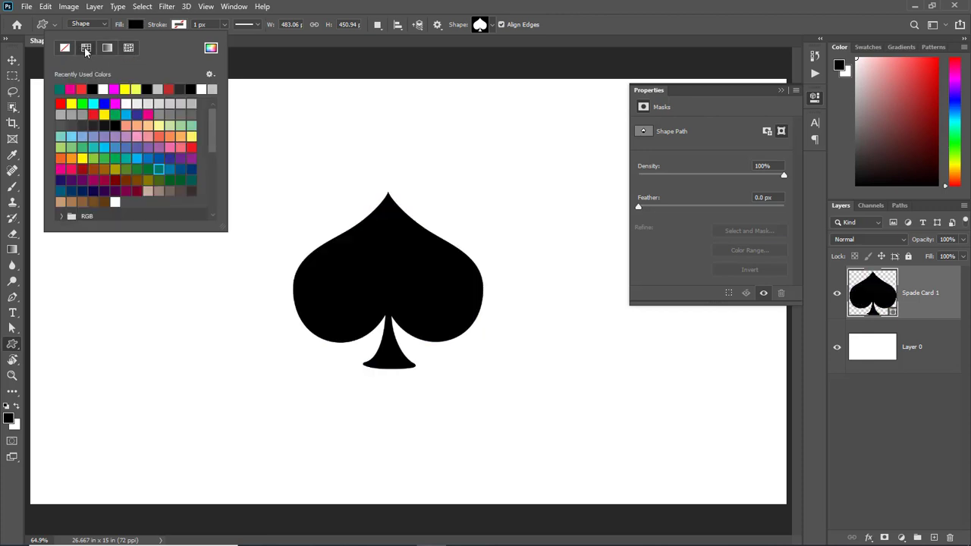
click(62, 87)
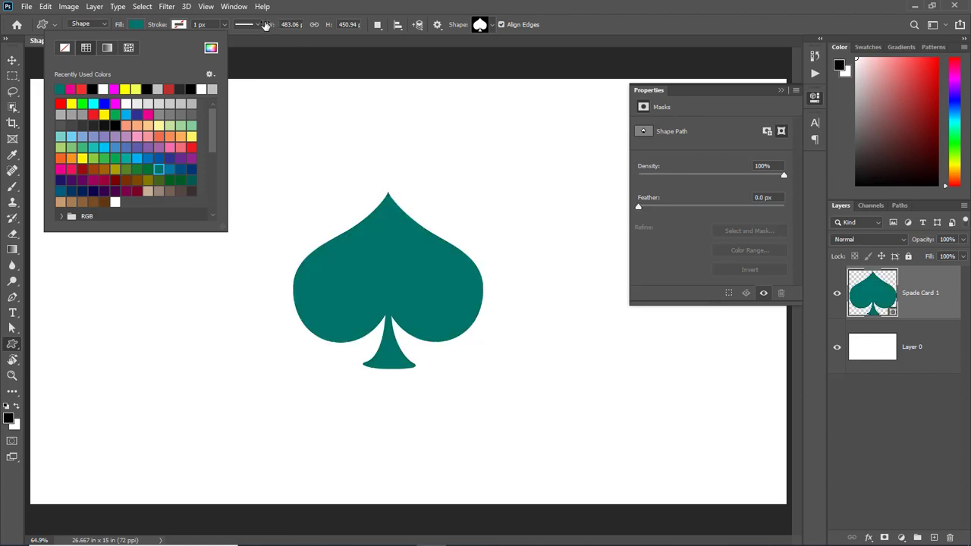
- Give the spade an outline with a stroke width of 10 px
click(224, 25)
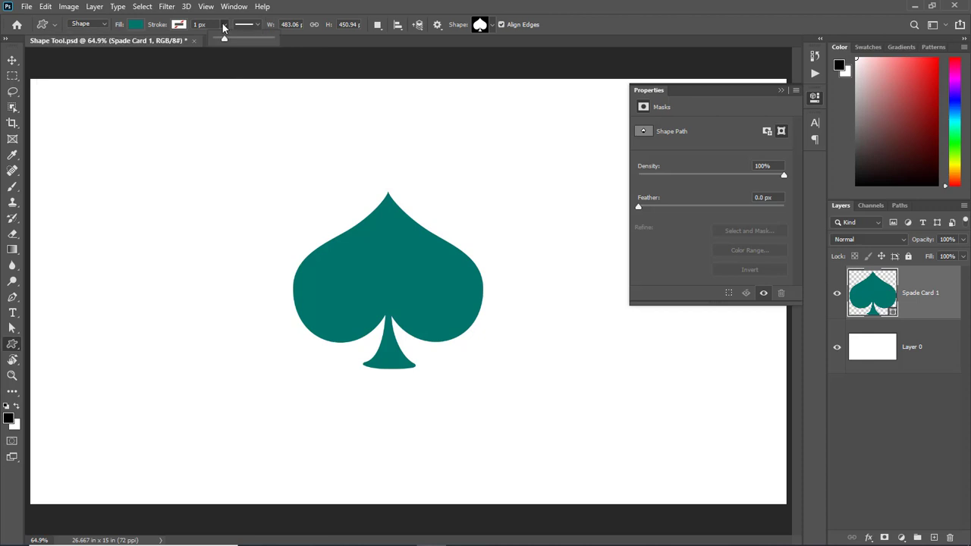
double_click(195, 25)
text(10)
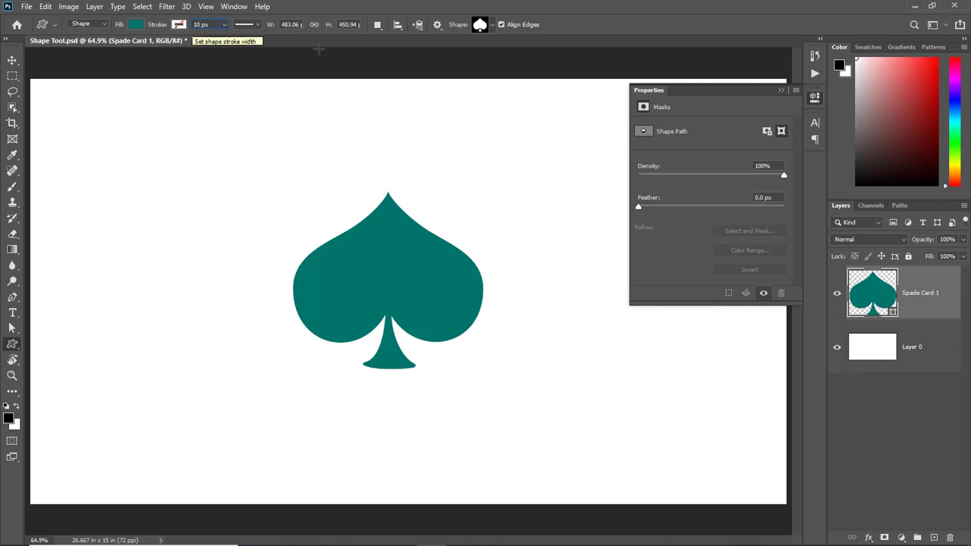
key(Return)
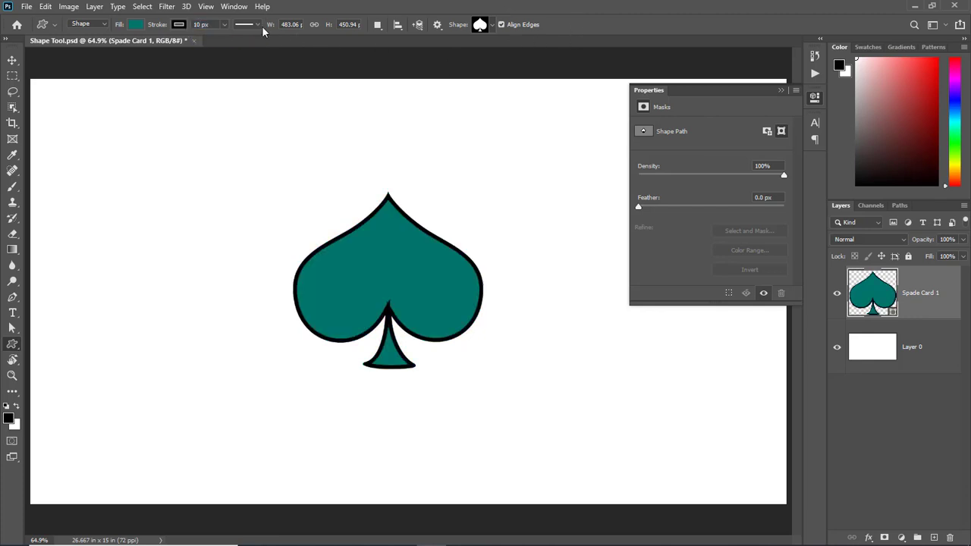